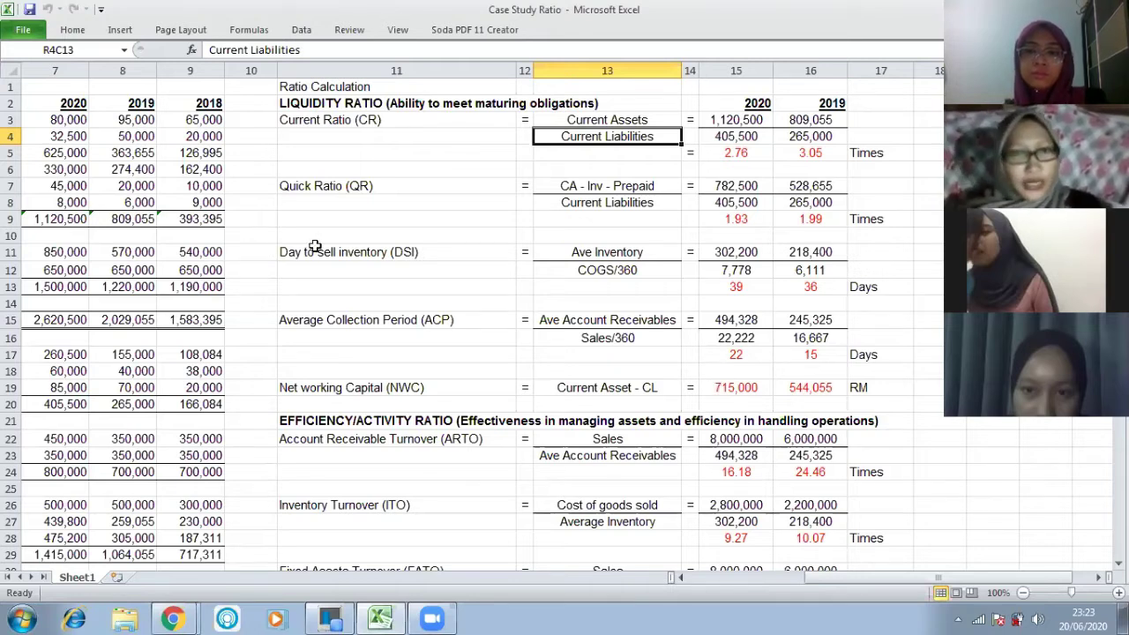
Step: Review the liquidity and efficiency ratio calculations for 2020 and 2019, from Current Ratio down to Total Asset Turnover
{"action": "scroll", "coordinate": [315, 246], "scroll_direction": "down", "scroll_amount": 3}
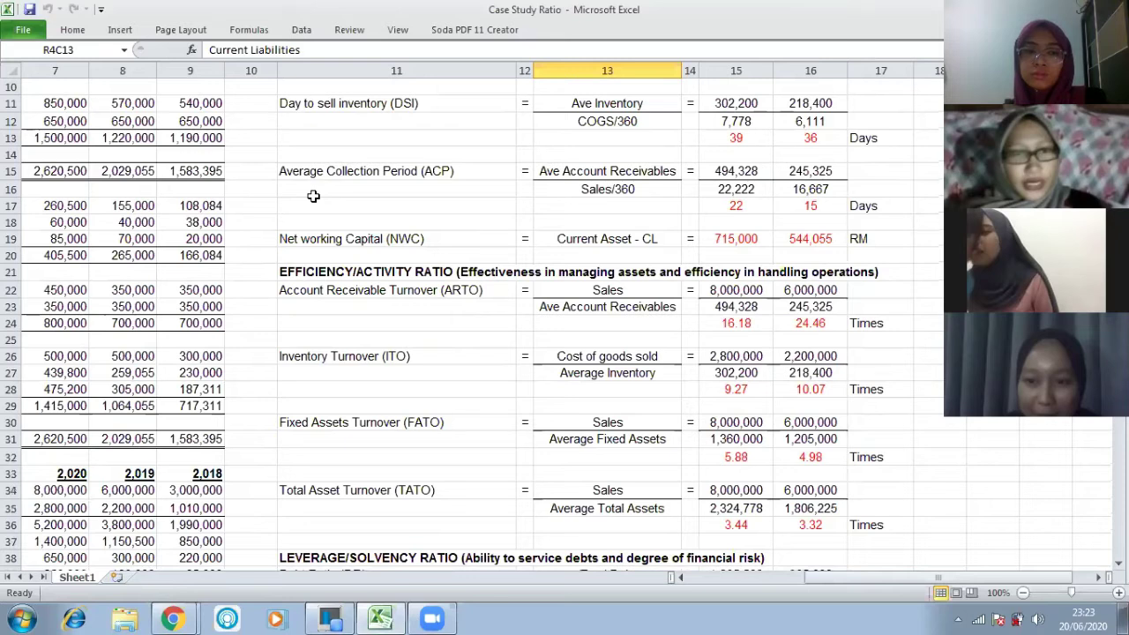
{"action": "scroll", "coordinate": [313, 196], "scroll_direction": "down", "scroll_amount": 1}
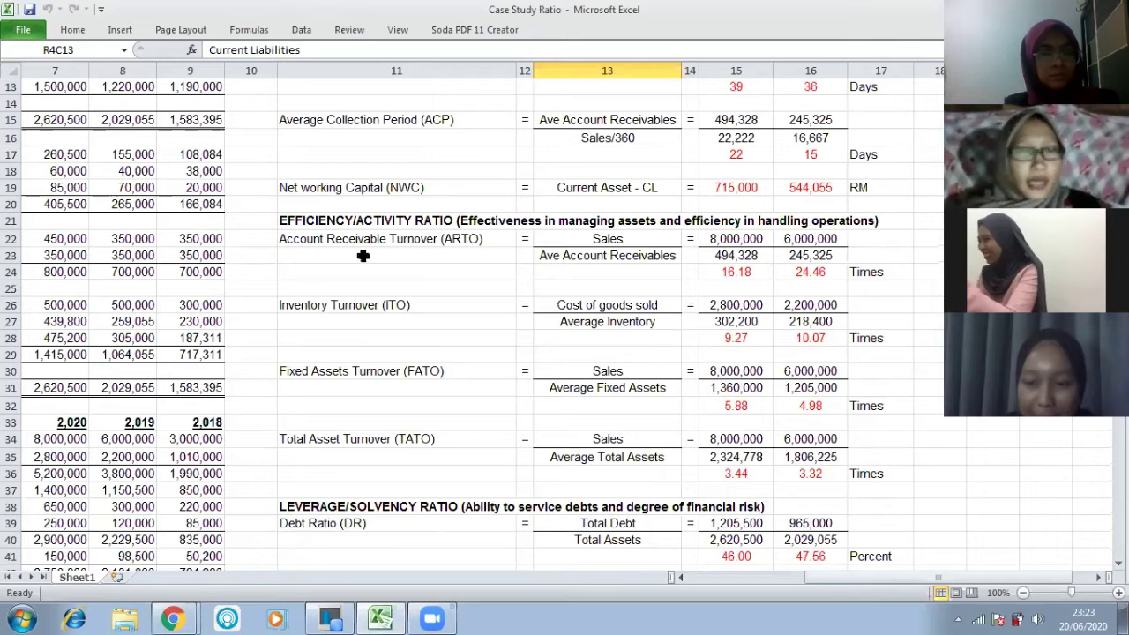
{"action": "scroll", "coordinate": [397, 255], "scroll_direction": "down", "scroll_amount": 1}
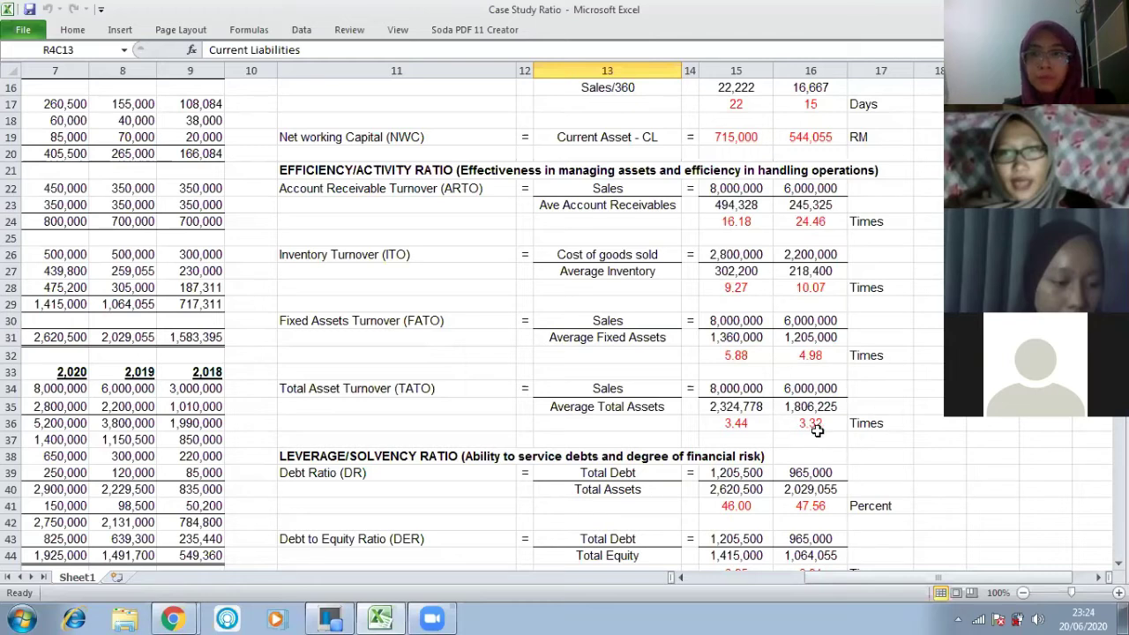
{"action": "left_click", "coordinate": [592, 406]}
{"action": "scroll", "coordinate": [455, 343], "scroll_direction": "down", "scroll_amount": 1}
Step: Review the leverage and profitability ratio calculations, from Debt Ratio down to the DuPont Return on Equity, and return to the sheet's beginning
{"action": "scroll", "coordinate": [455, 343], "scroll_direction": "down", "scroll_amount": 5}
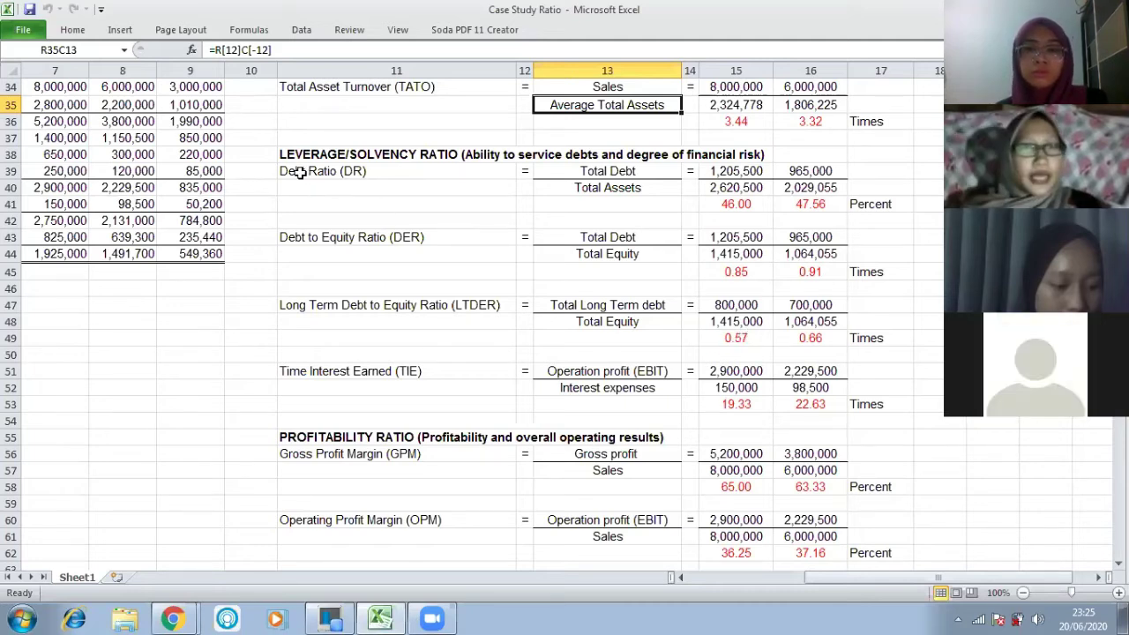
{"action": "scroll", "coordinate": [438, 162], "scroll_direction": "down", "scroll_amount": 4}
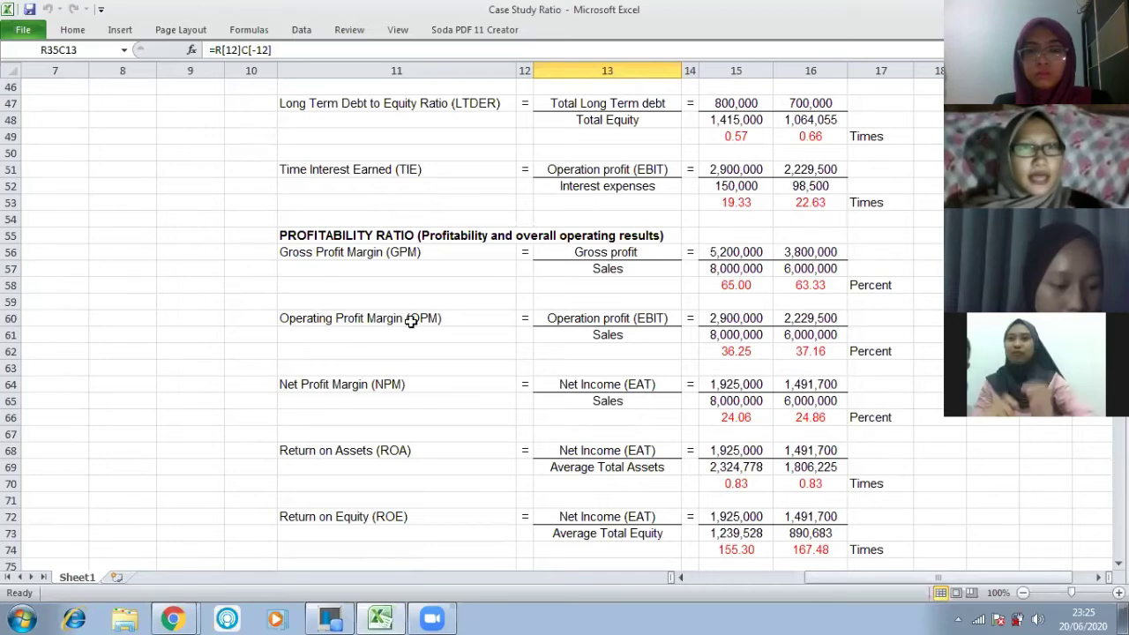
{"action": "scroll", "coordinate": [265, 221], "scroll_direction": "down", "scroll_amount": 2}
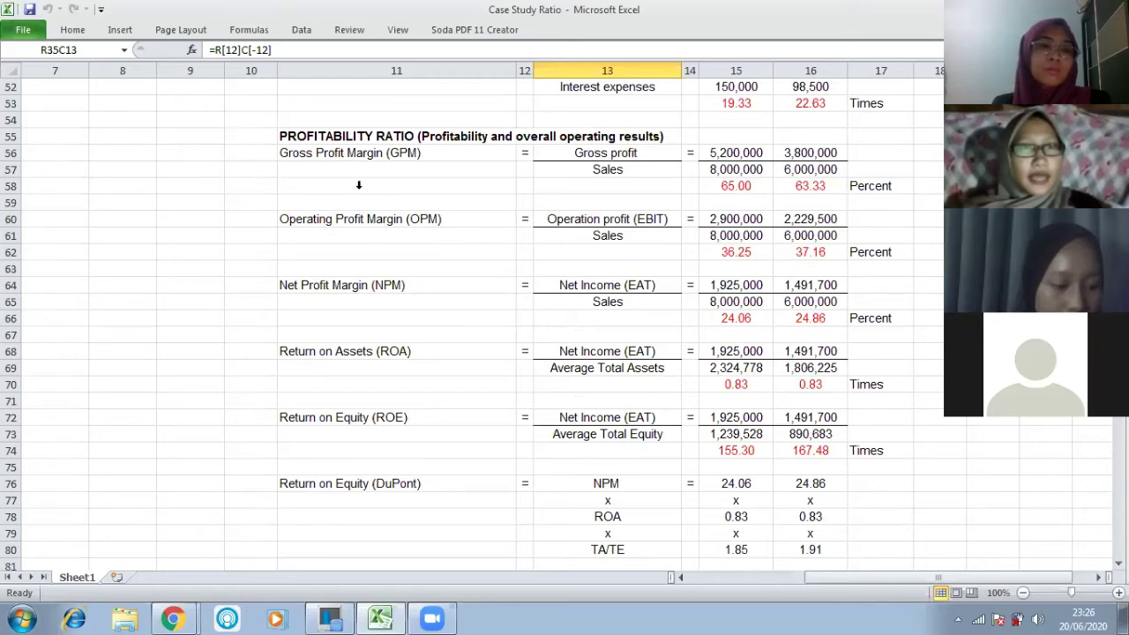
{"action": "scroll", "coordinate": [375, 167], "scroll_direction": "down", "scroll_amount": 1}
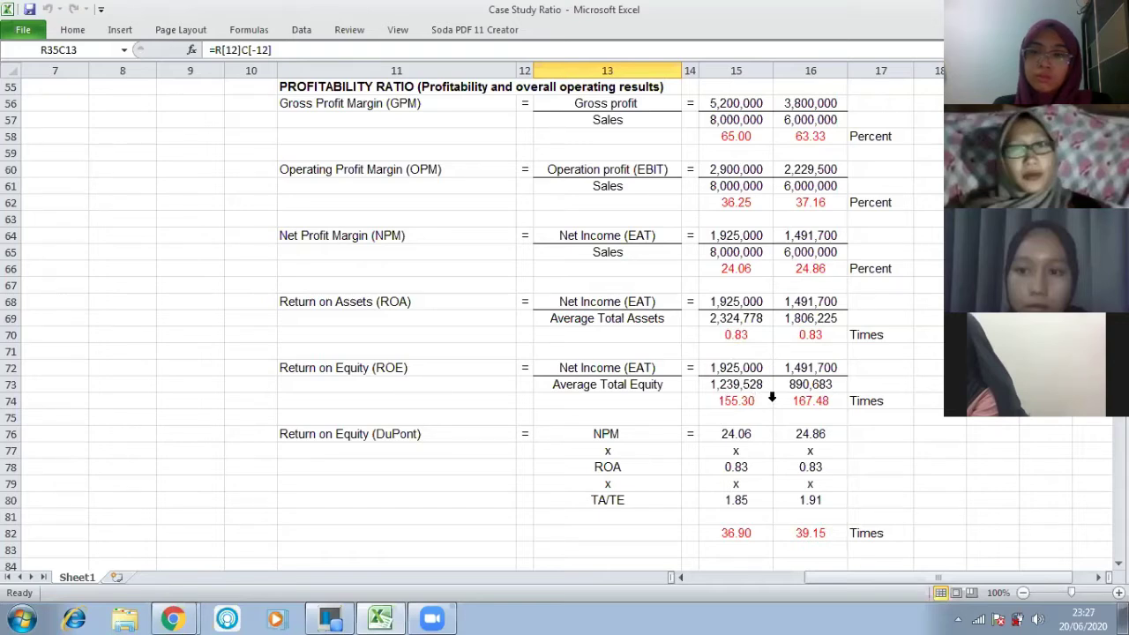
{"action": "scroll", "coordinate": [363, 416], "scroll_direction": "down", "scroll_amount": 1}
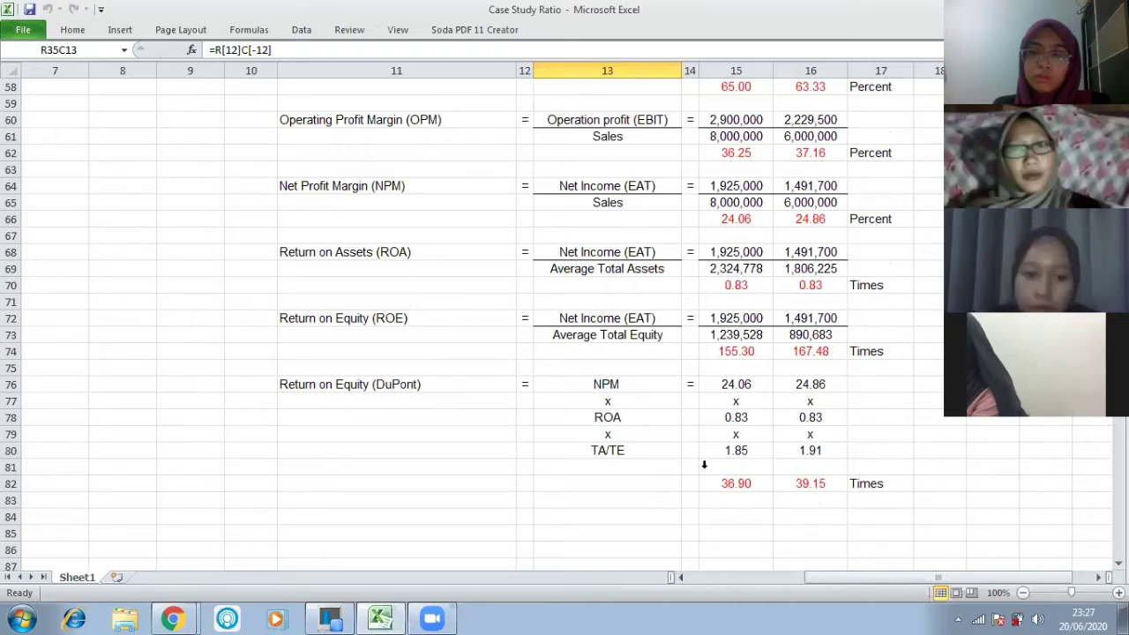
{"action": "scroll", "coordinate": [703, 458], "scroll_direction": "down", "scroll_amount": 1}
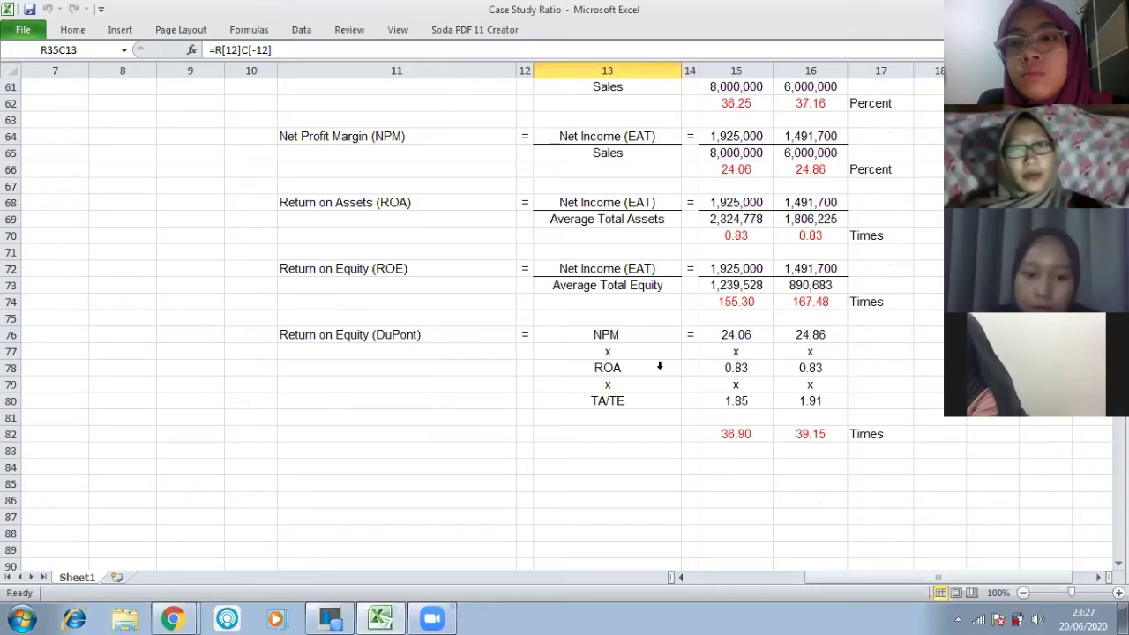
{"action": "scroll", "coordinate": [659, 365], "scroll_direction": "up", "scroll_amount": 6}
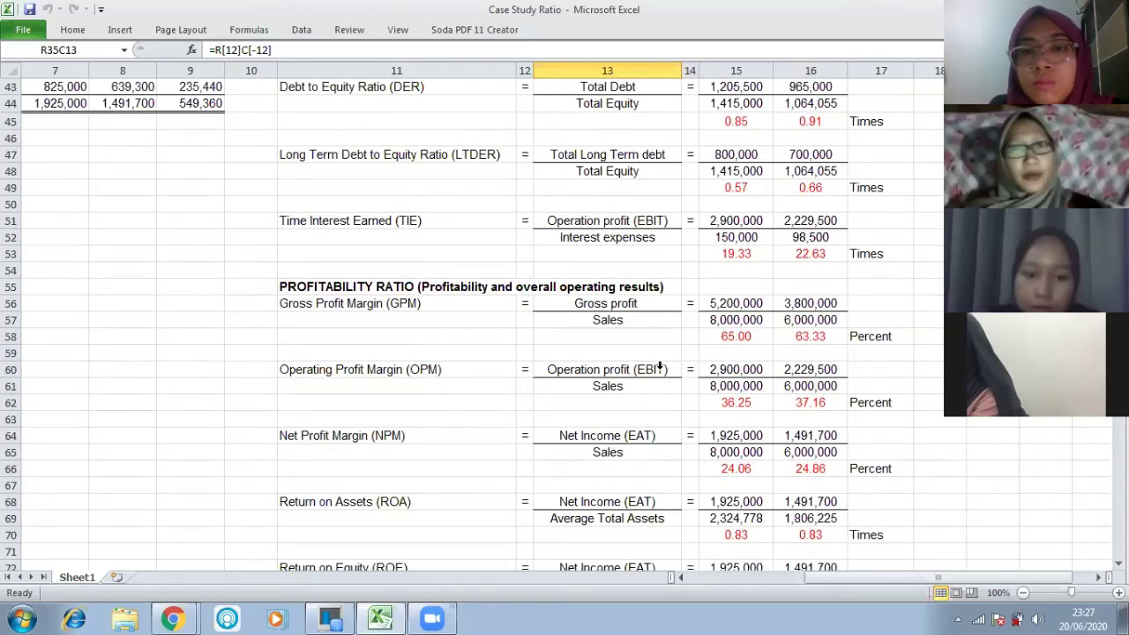
{"action": "scroll", "coordinate": [659, 365], "scroll_direction": "up", "scroll_amount": 3}
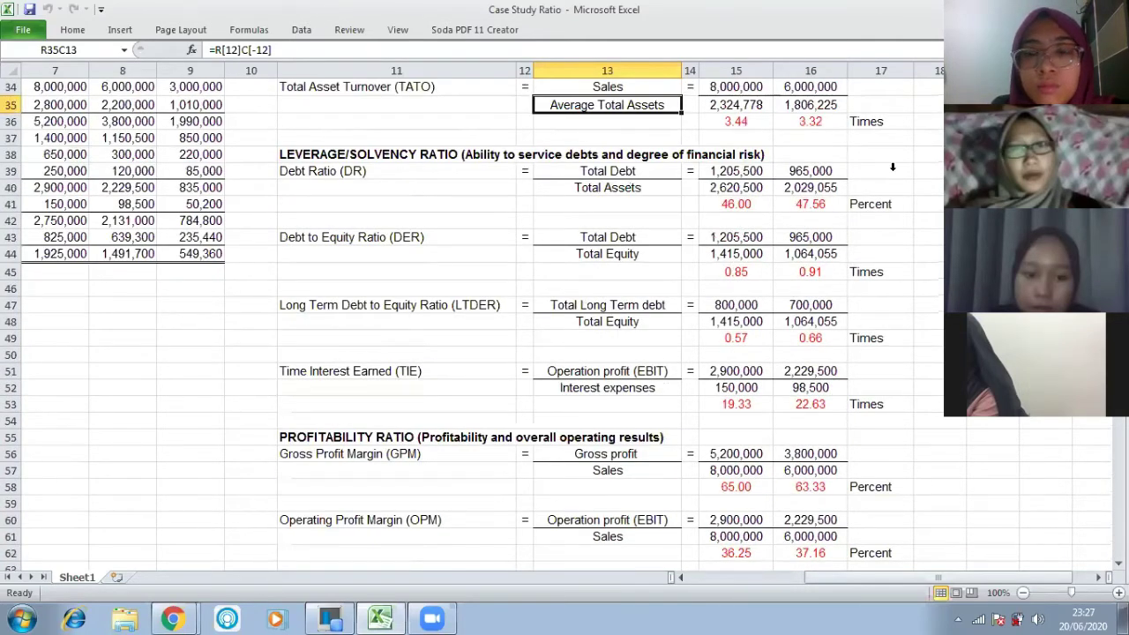
{"action": "scroll", "coordinate": [892, 167], "scroll_direction": "up", "scroll_amount": 11}
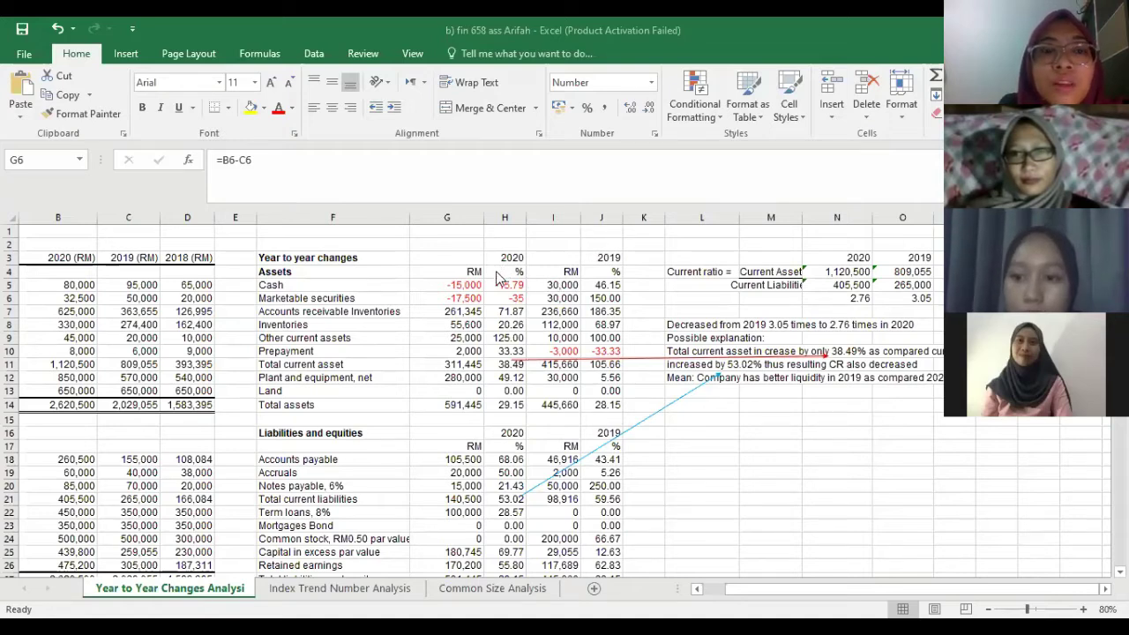
Step: Inspect the 2020 marketable securities change formula and review the year-to-year changes in the balance sheet and income statement with their explanations
{"action": "key", "text": "F2"}
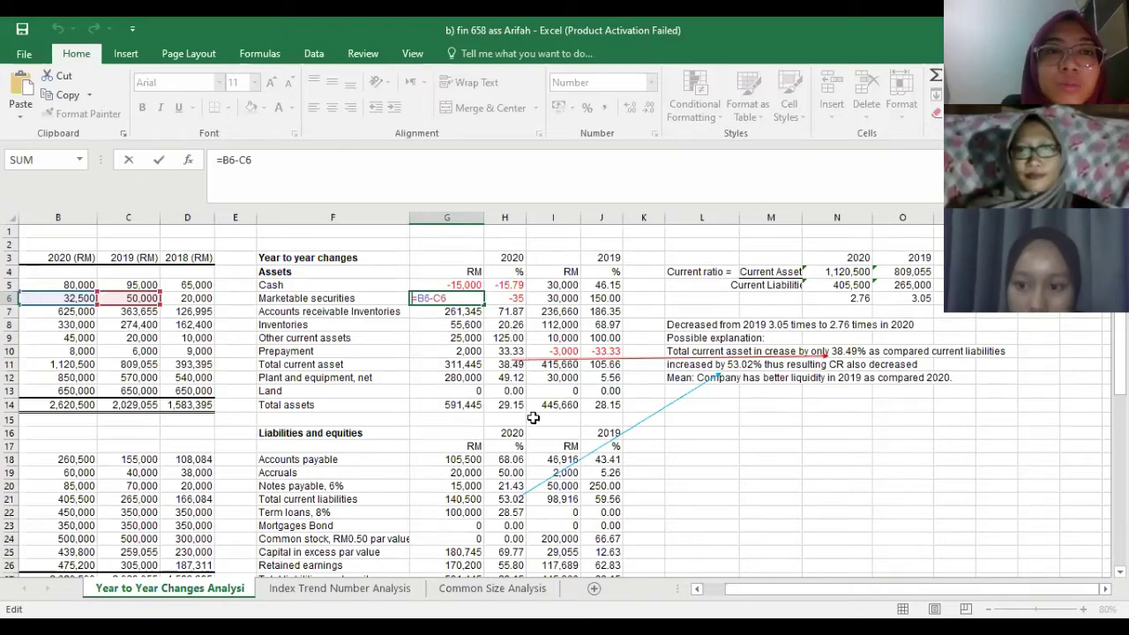
{"action": "key", "text": "Return"}
{"action": "scroll", "coordinate": [679, 404], "scroll_direction": "down", "scroll_amount": 5}
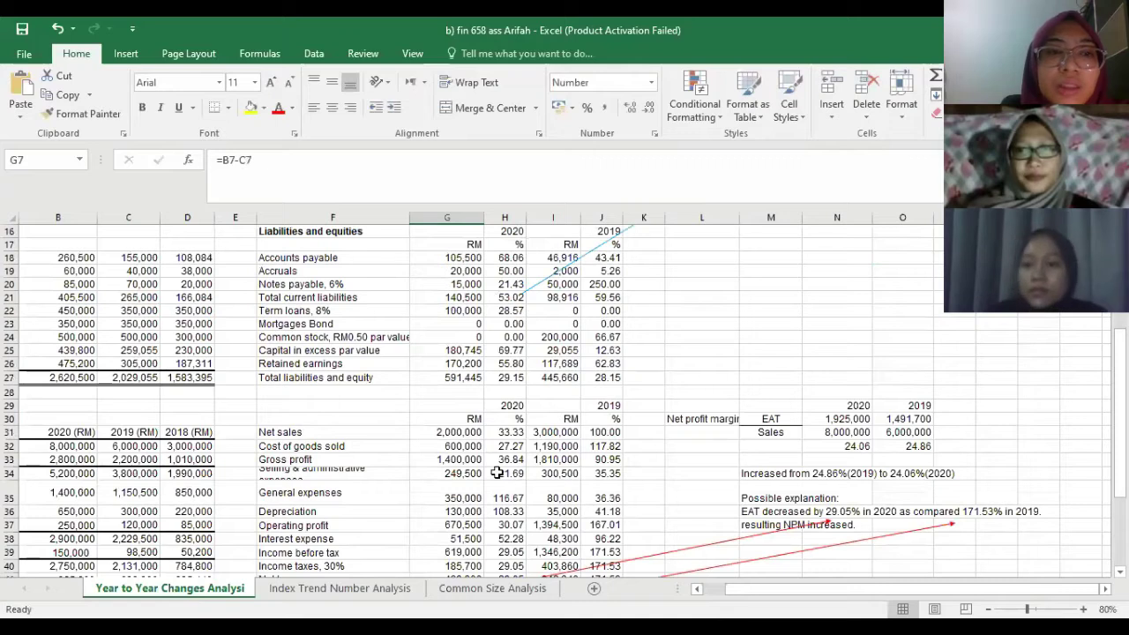
{"action": "scroll", "coordinate": [682, 407], "scroll_direction": "down", "scroll_amount": 7}
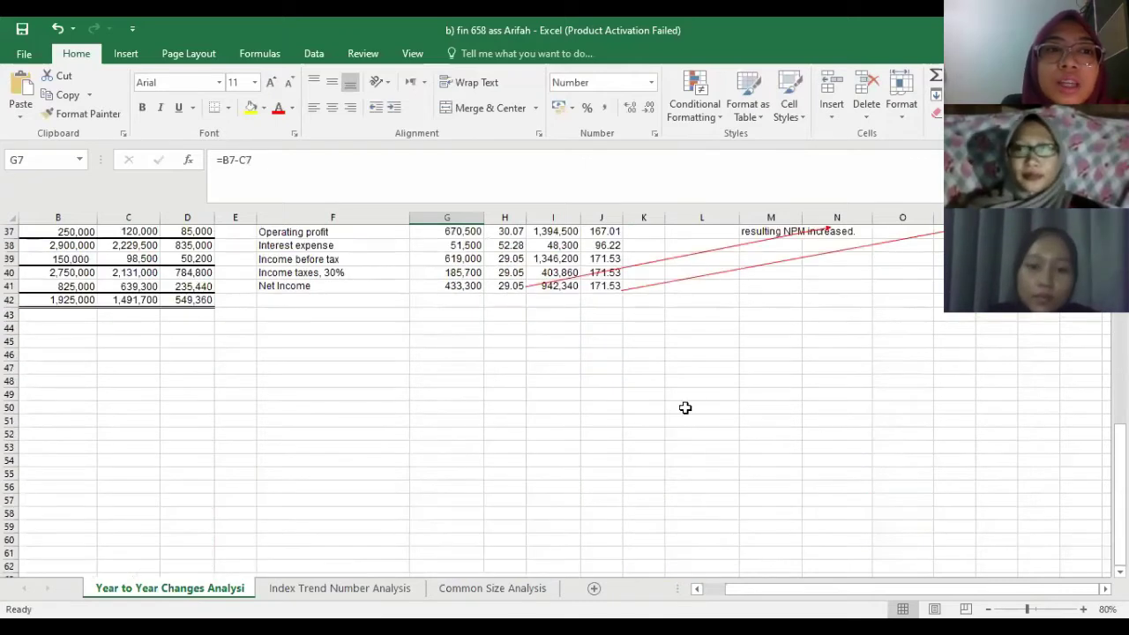
{"action": "scroll", "coordinate": [687, 419], "scroll_direction": "up", "scroll_amount": 12}
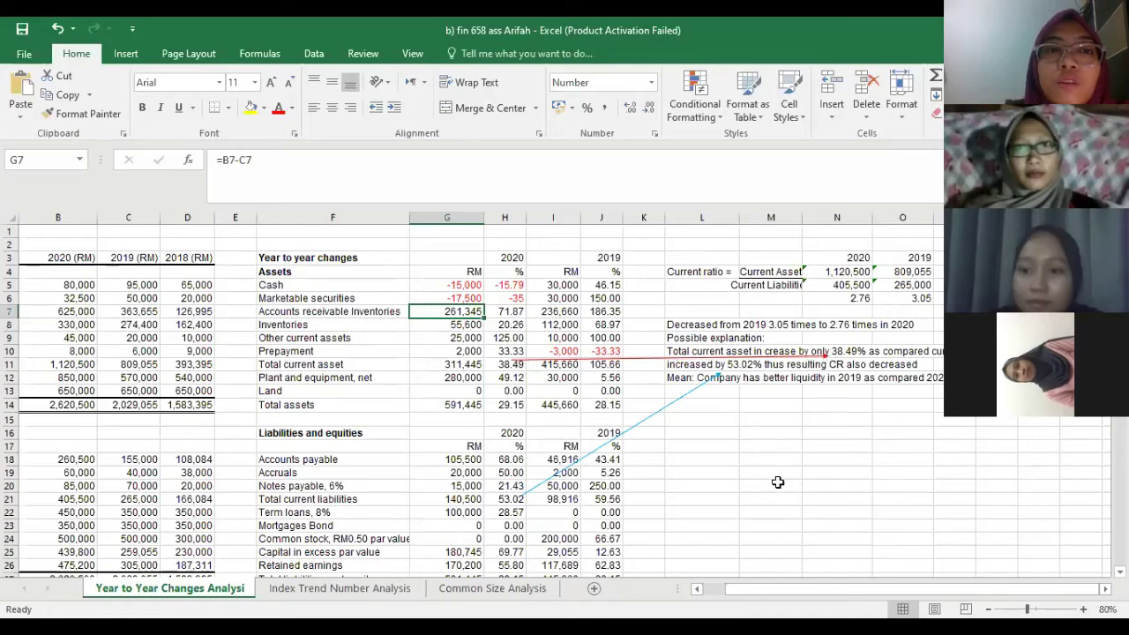
{"action": "scroll", "coordinate": [776, 483], "scroll_direction": "down", "scroll_amount": 12}
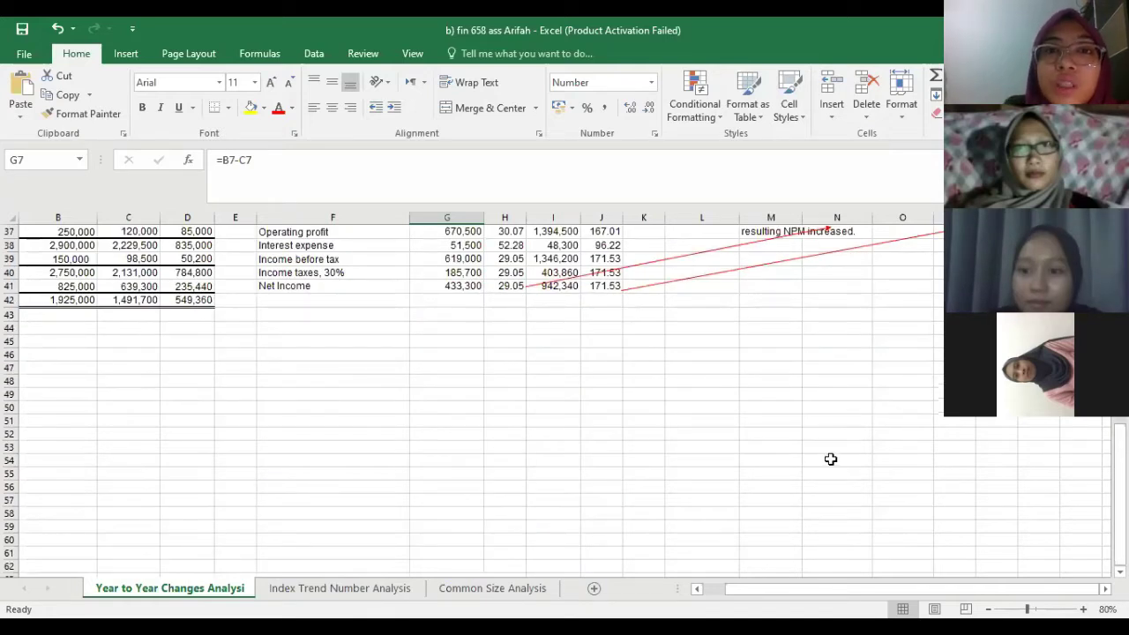
{"action": "scroll", "coordinate": [829, 458], "scroll_direction": "up", "scroll_amount": 6}
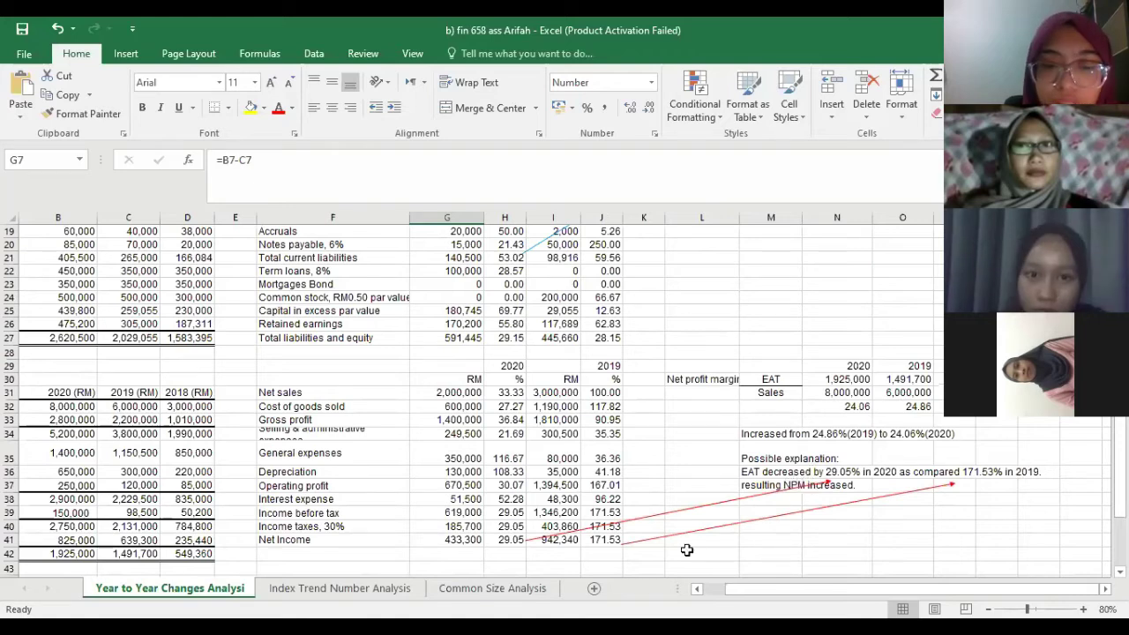
Step: Show the Index Trend Number Analysis sheet and examine its asset, liability and income index numbers with the current ratio and net profit margin explanations
{"action": "left_click", "coordinate": [276, 593]}
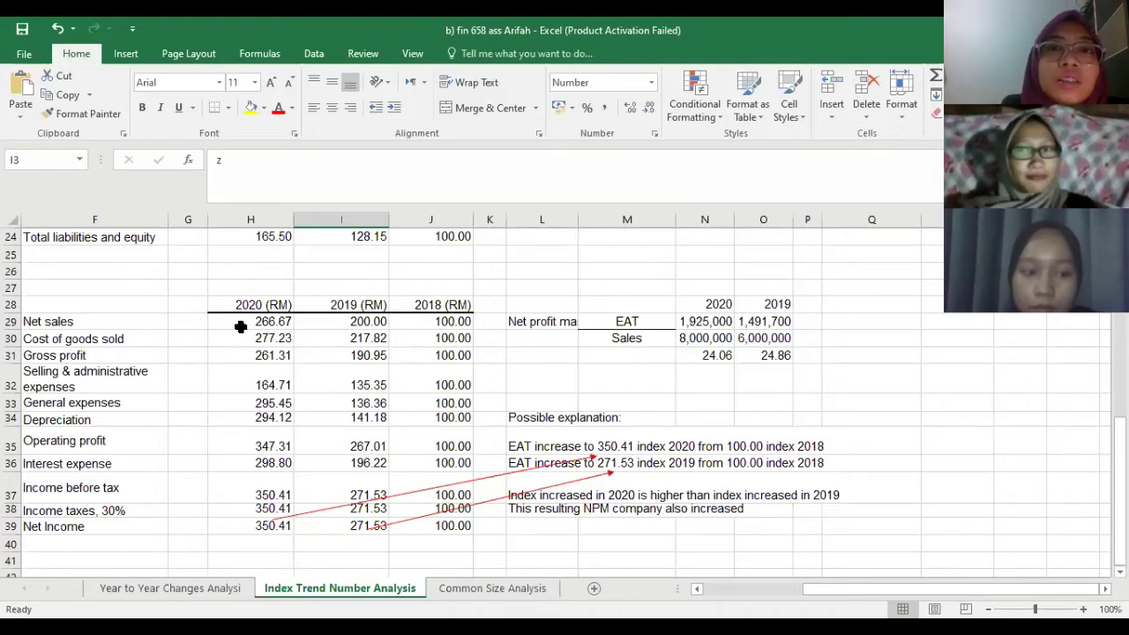
{"action": "left_click", "coordinate": [722, 589]}
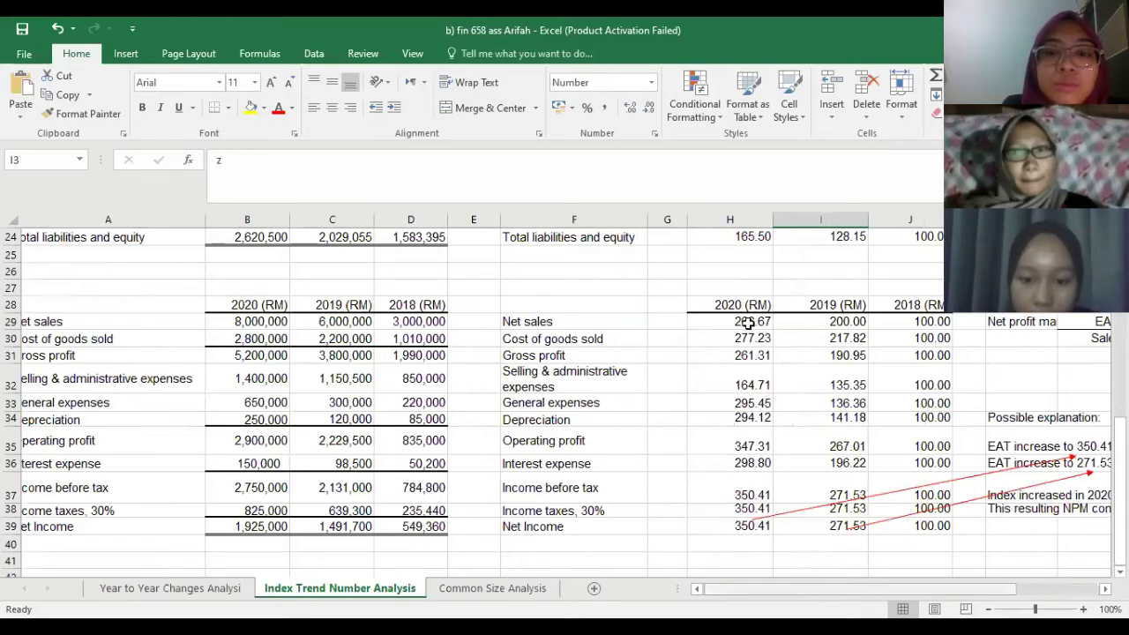
{"action": "type", "text": "z"}
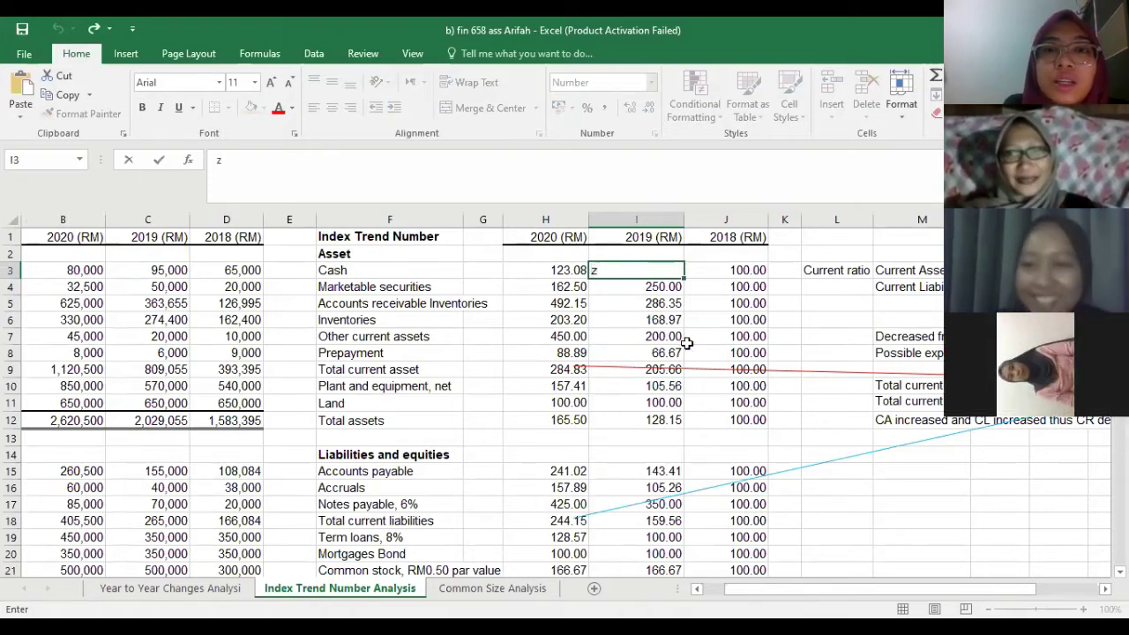
{"action": "scroll", "coordinate": [687, 343], "scroll_direction": "down", "scroll_amount": 2}
{"action": "scroll", "coordinate": [687, 343], "scroll_direction": "up", "scroll_amount": 2}
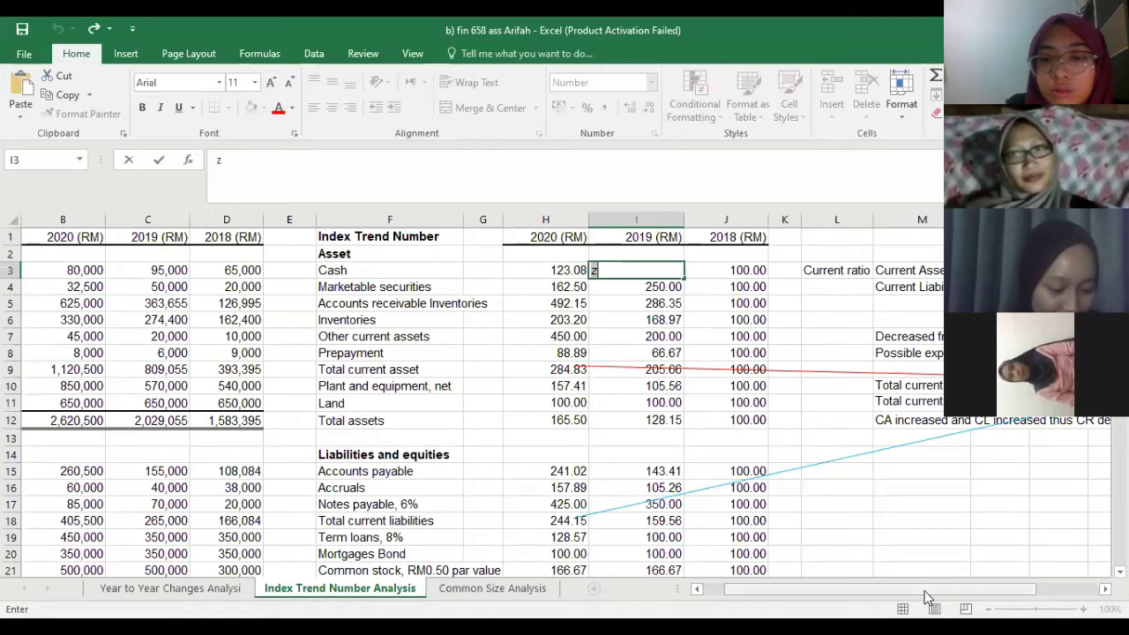
{"action": "left_click_drag", "start_coordinate": [926, 597], "coordinate": [956, 562]}
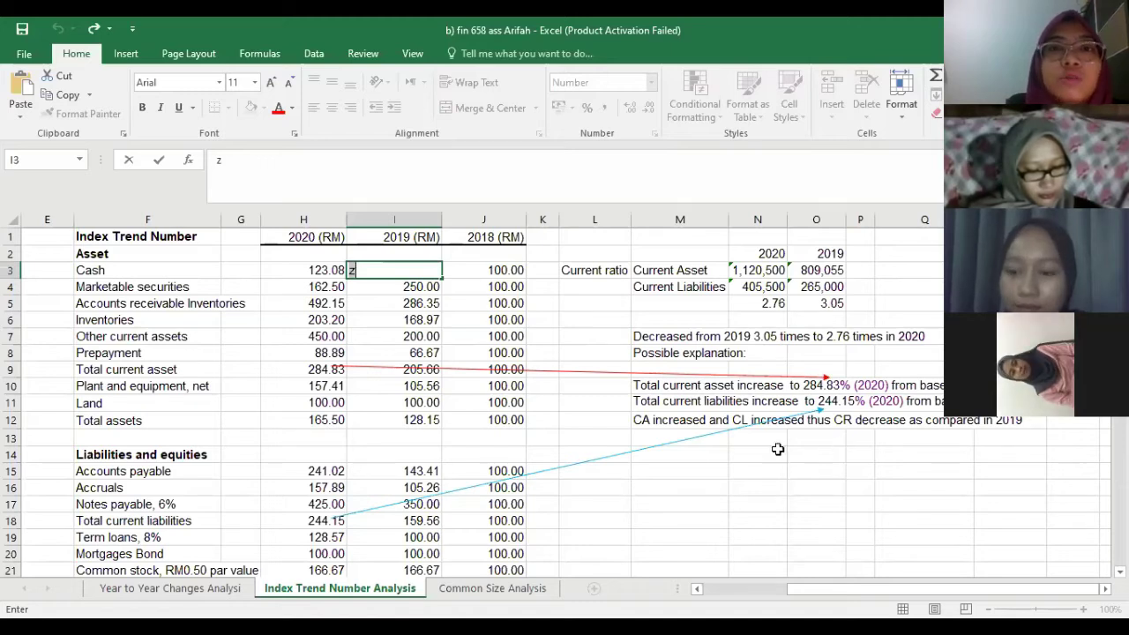
{"action": "scroll", "coordinate": [711, 453], "scroll_direction": "down", "scroll_amount": 7}
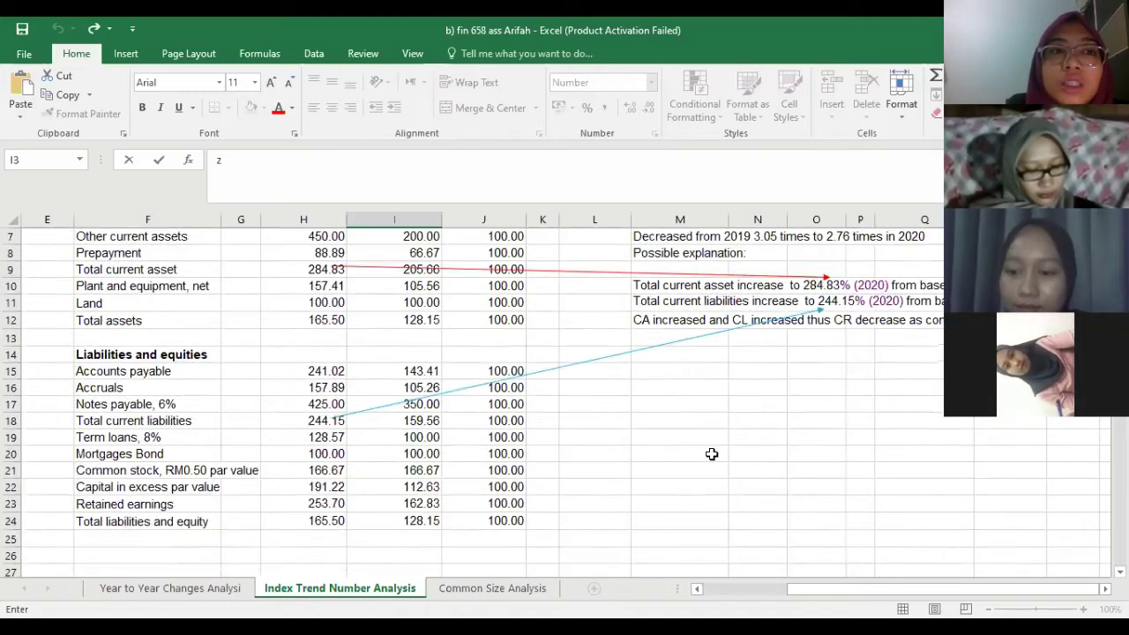
{"action": "scroll", "coordinate": [708, 440], "scroll_direction": "down", "scroll_amount": 2}
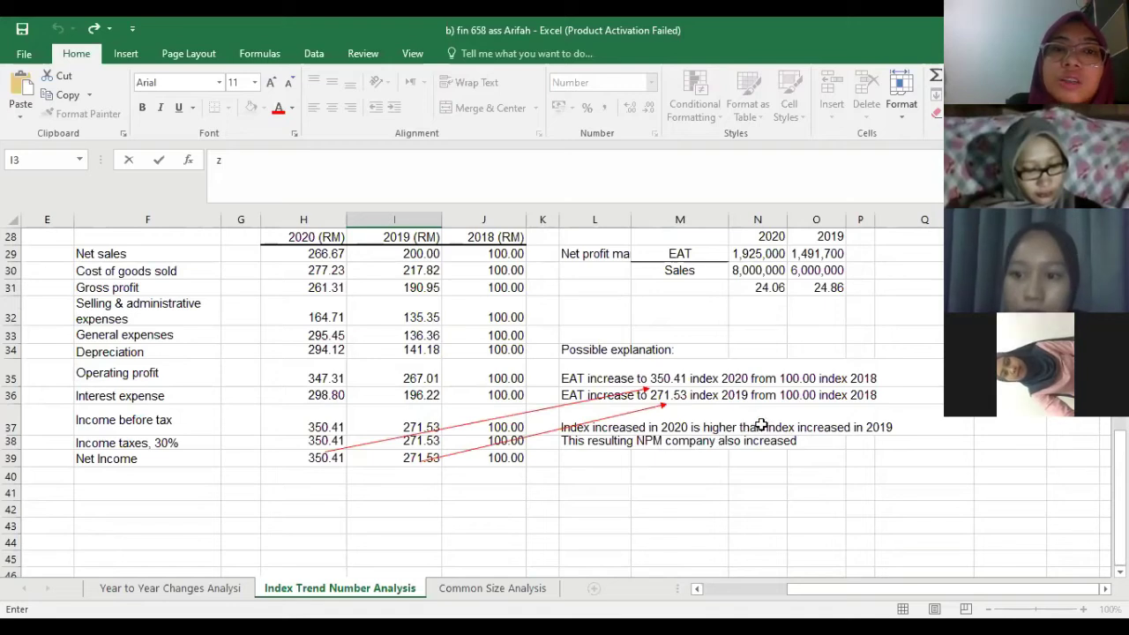
Step: Show the Common Size Analysis sheet and examine its balance sheet and income statement percentages with the current ratio and gross profit margin explanations
{"action": "left_click", "coordinate": [527, 592]}
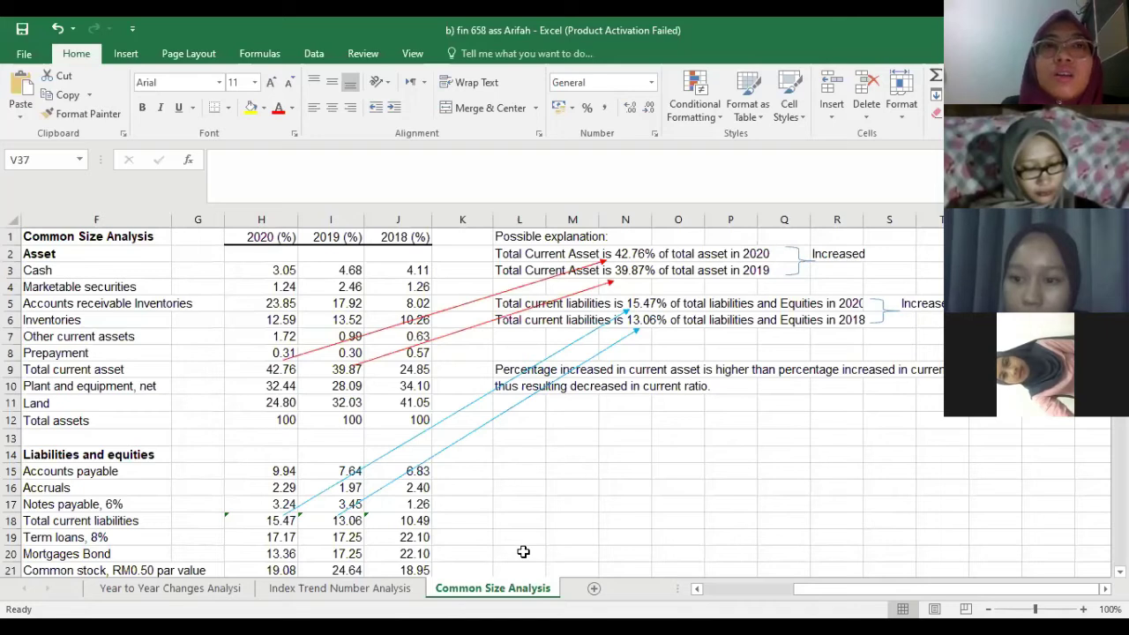
{"action": "left_click", "coordinate": [714, 588]}
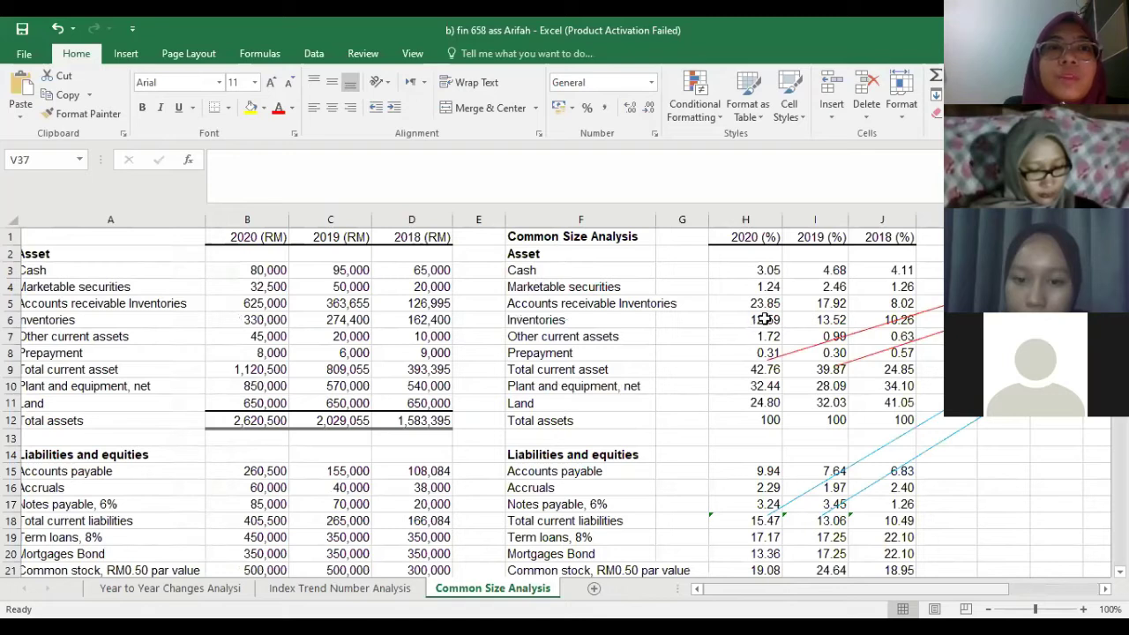
{"action": "scroll", "coordinate": [781, 319], "scroll_direction": "left", "scroll_amount": 1}
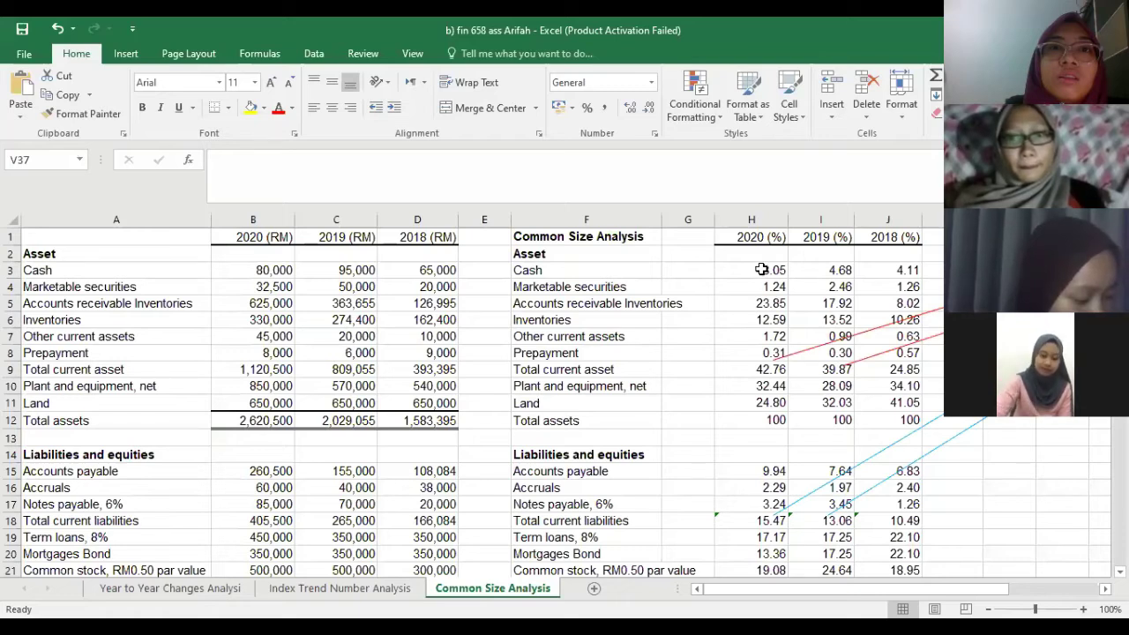
{"action": "scroll", "coordinate": [781, 487], "scroll_direction": "down", "scroll_amount": 1}
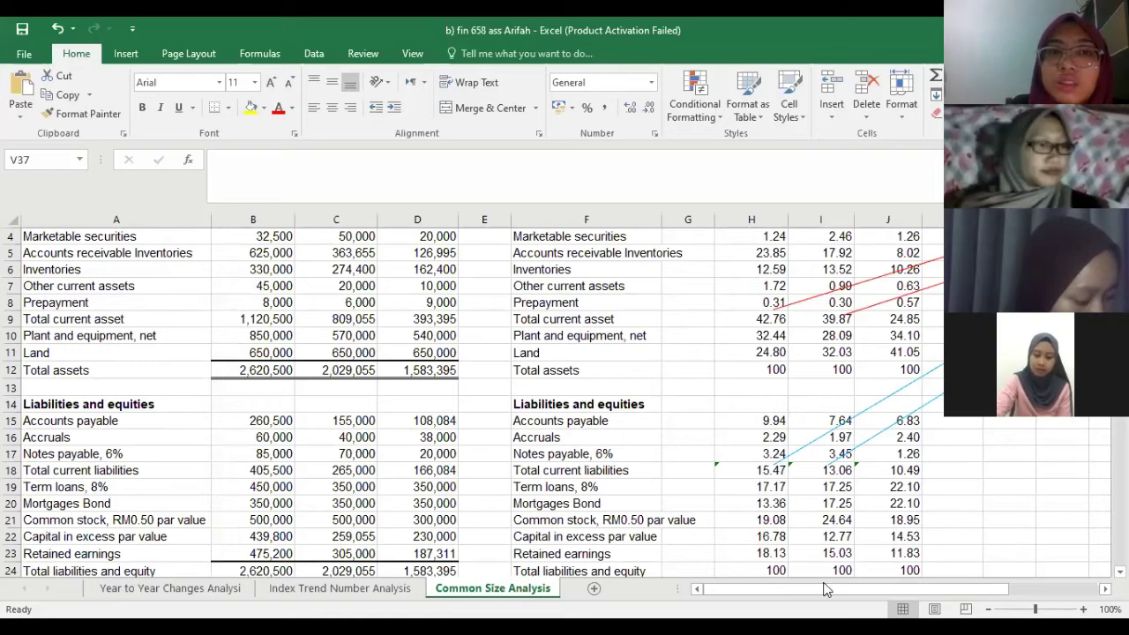
{"action": "scroll", "coordinate": [686, 485], "scroll_direction": "down", "scroll_amount": 6}
{"action": "scroll", "coordinate": [687, 485], "scroll_direction": "right", "scroll_amount": 3}
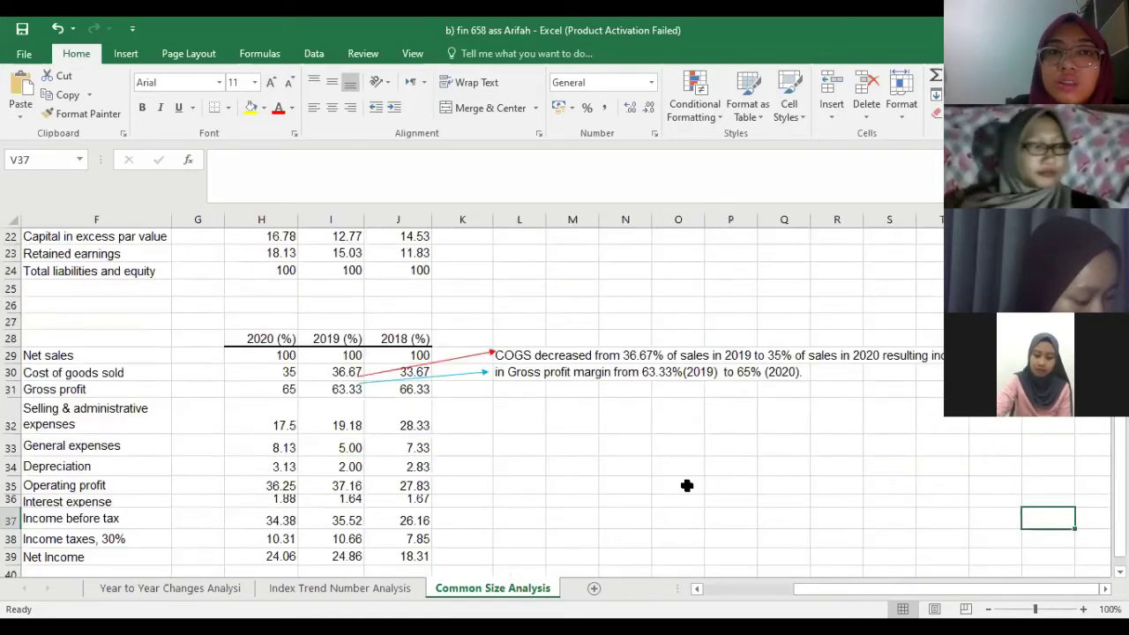
{"action": "scroll", "coordinate": [687, 485], "scroll_direction": "up", "scroll_amount": 7}
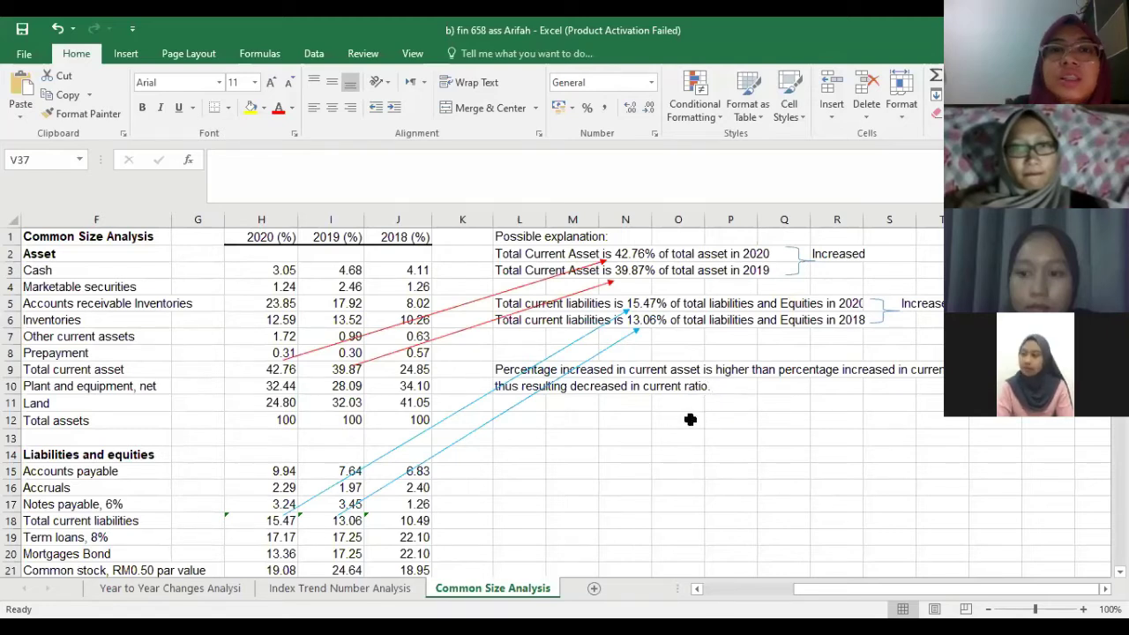
{"action": "scroll", "coordinate": [692, 423], "scroll_direction": "down", "scroll_amount": 1}
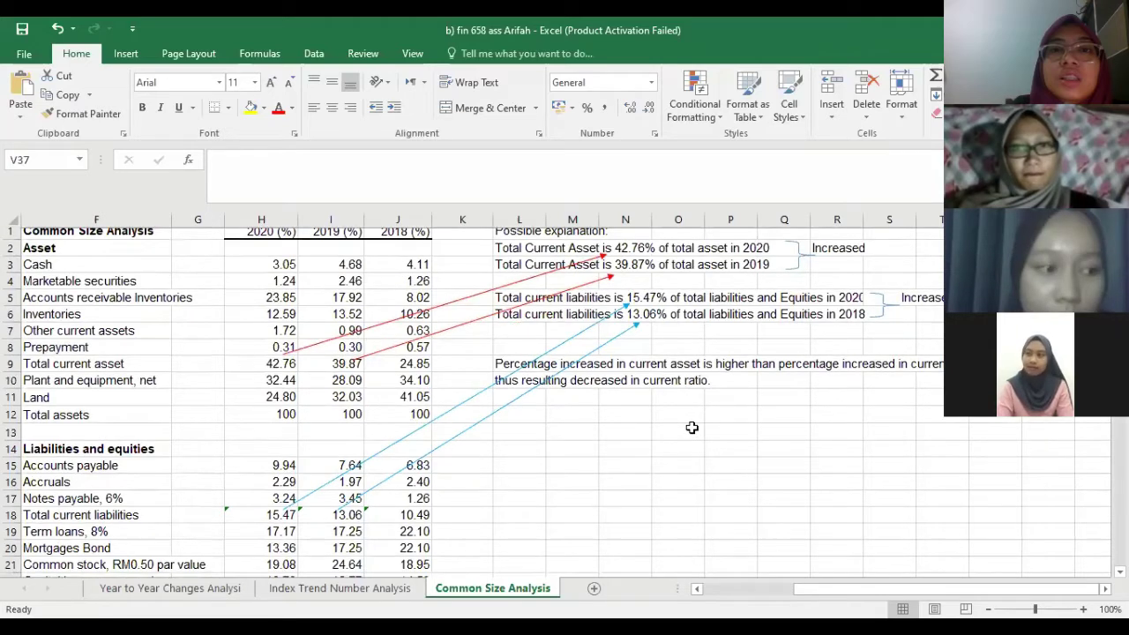
{"action": "scroll", "coordinate": [691, 427], "scroll_direction": "down", "scroll_amount": 5}
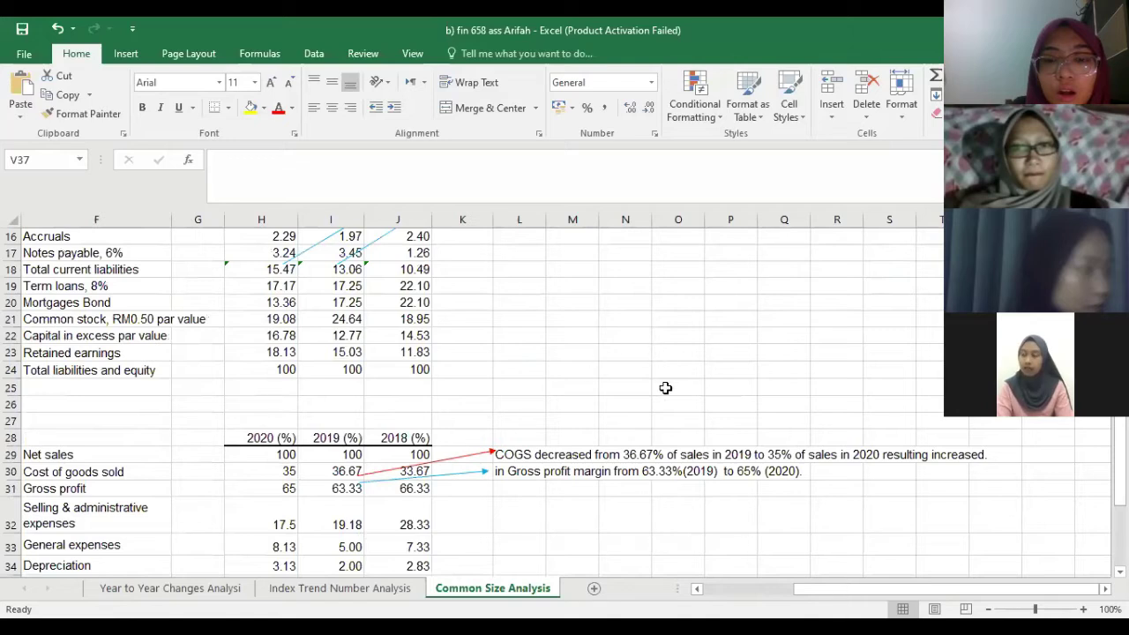
{"action": "scroll", "coordinate": [666, 392], "scroll_direction": "down", "scroll_amount": 2}
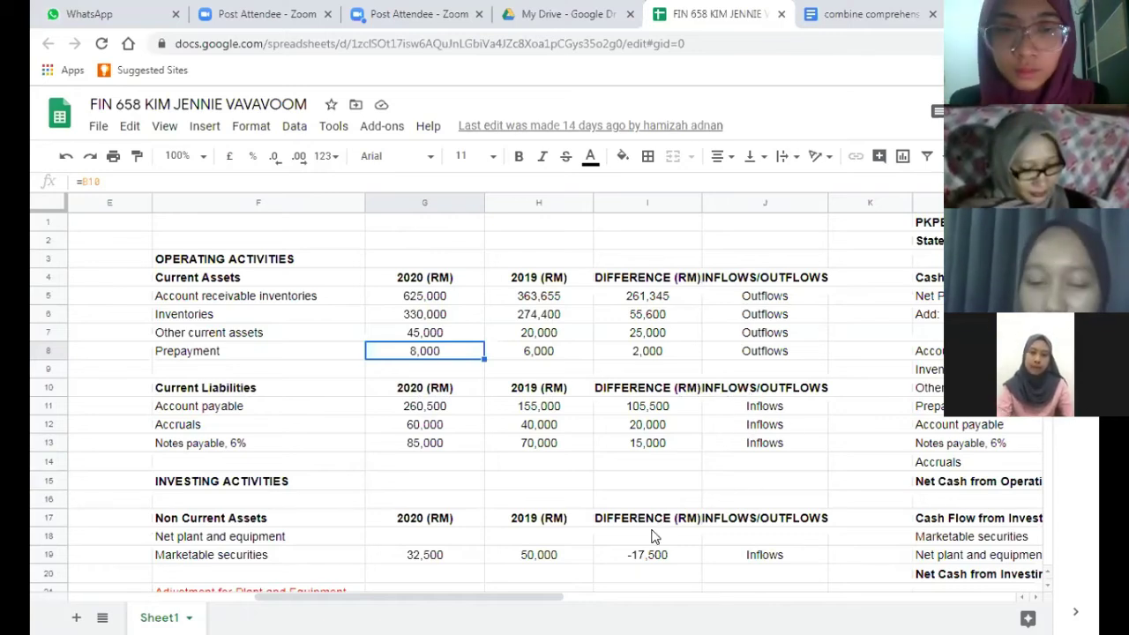
Step: Look through the operating and investing activities with their inflows and outflows in the Google Sheets cash flow spreadsheet
{"action": "scroll", "coordinate": [529, 397], "scroll_direction": "down", "scroll_amount": 10}
{"action": "scroll", "coordinate": [530, 397], "scroll_direction": "up", "scroll_amount": 10}
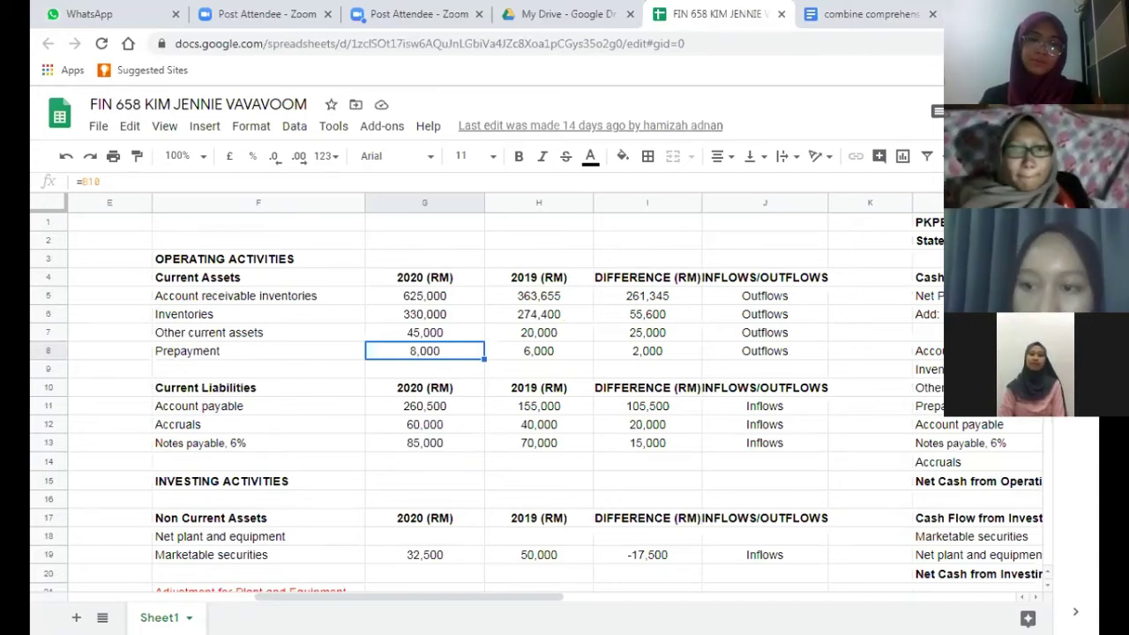
Step: Review the operating, investing and financing activity workings, including the adjustments for plant and equipment and for cash dividend
{"action": "scroll", "coordinate": [529, 397], "scroll_direction": "down", "scroll_amount": 1}
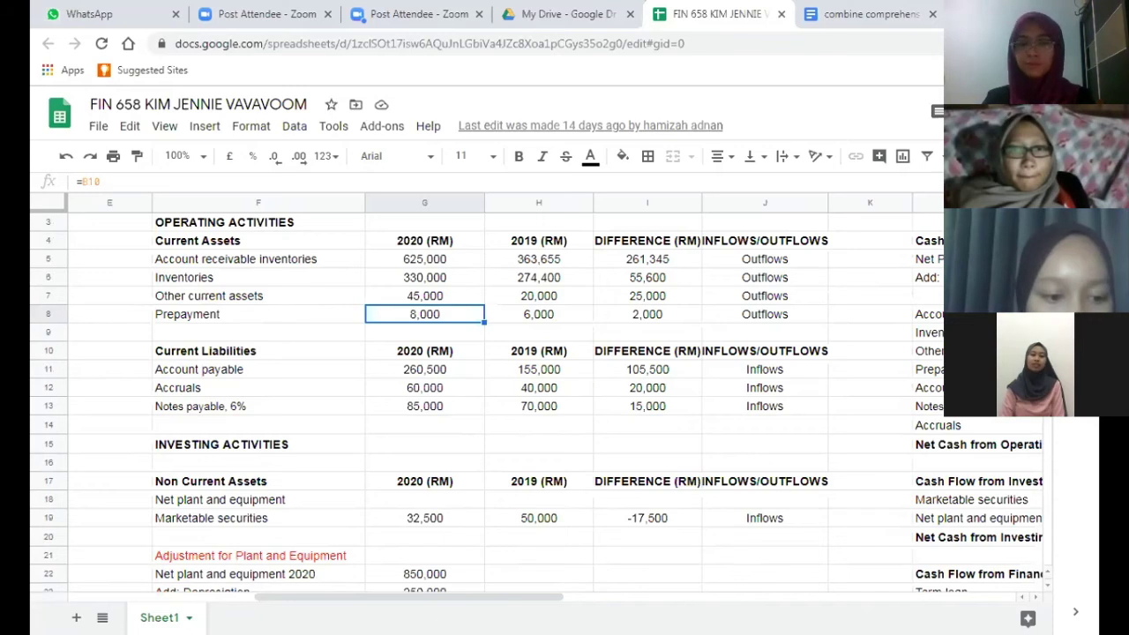
{"action": "scroll", "coordinate": [529, 397], "scroll_direction": "down", "scroll_amount": 6}
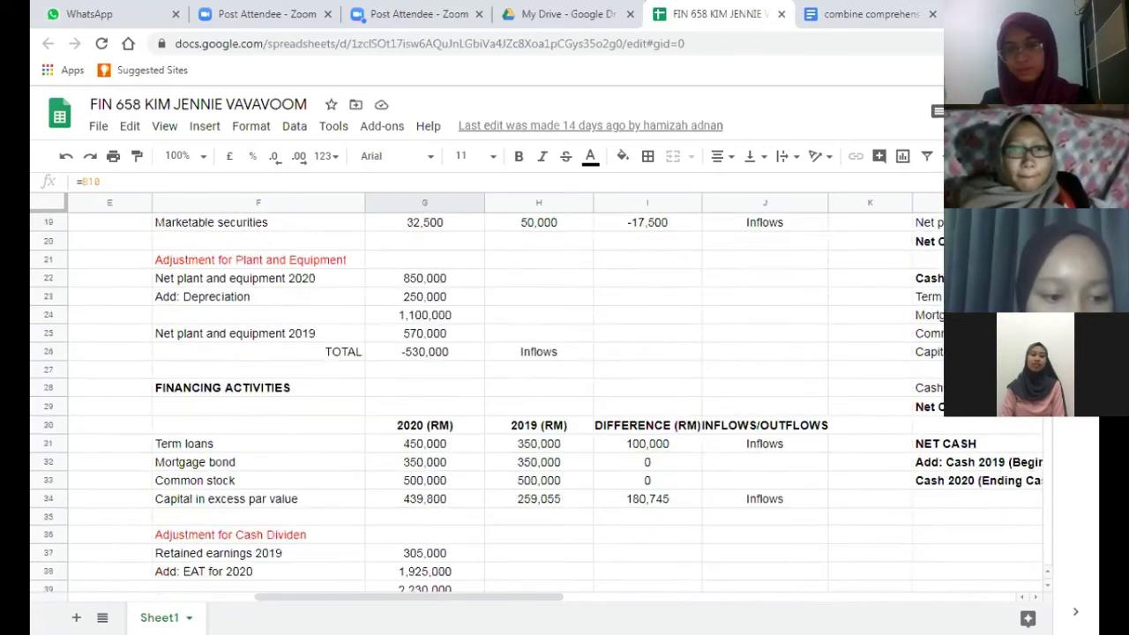
{"action": "scroll", "coordinate": [529, 397], "scroll_direction": "up", "scroll_amount": 6}
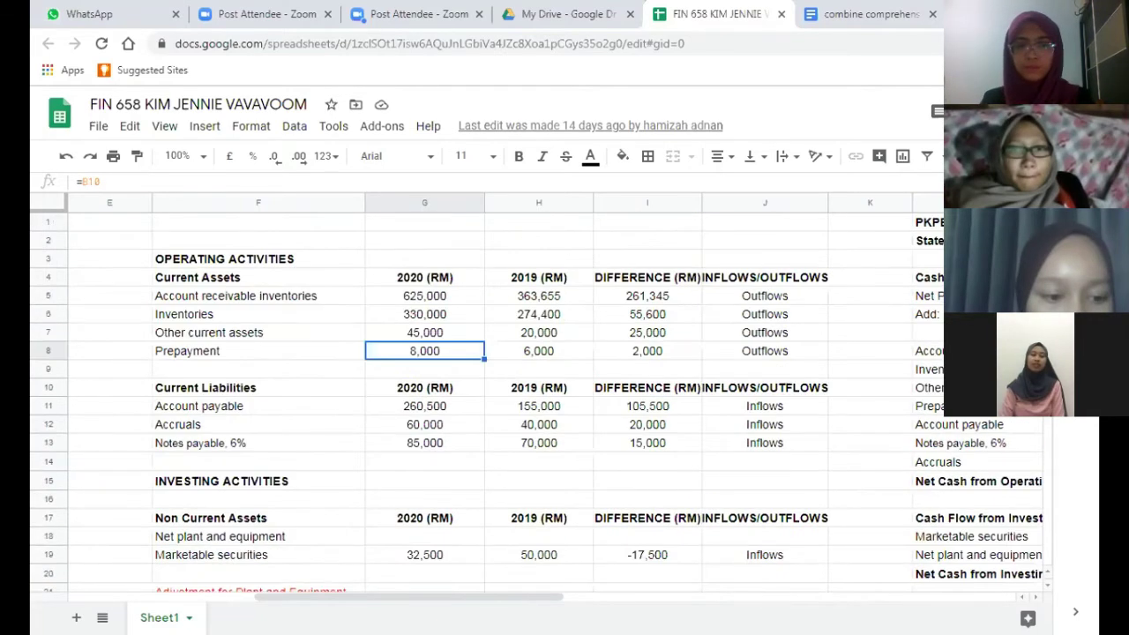
{"action": "scroll", "coordinate": [529, 397], "scroll_direction": "down", "scroll_amount": 2}
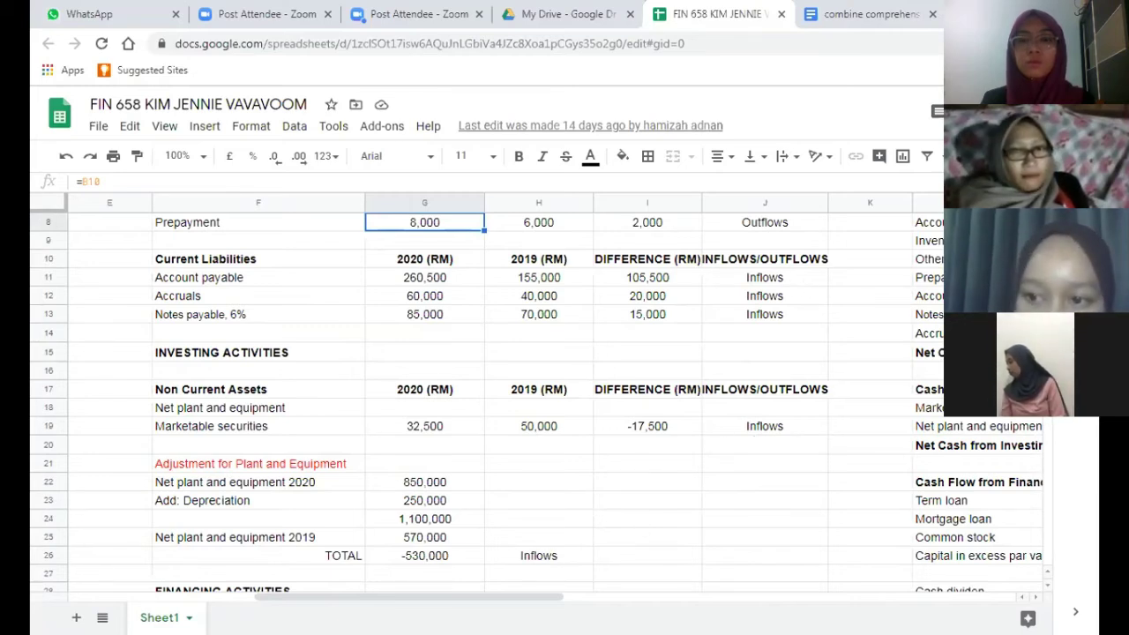
{"action": "scroll", "coordinate": [536, 397], "scroll_direction": "down", "scroll_amount": 5}
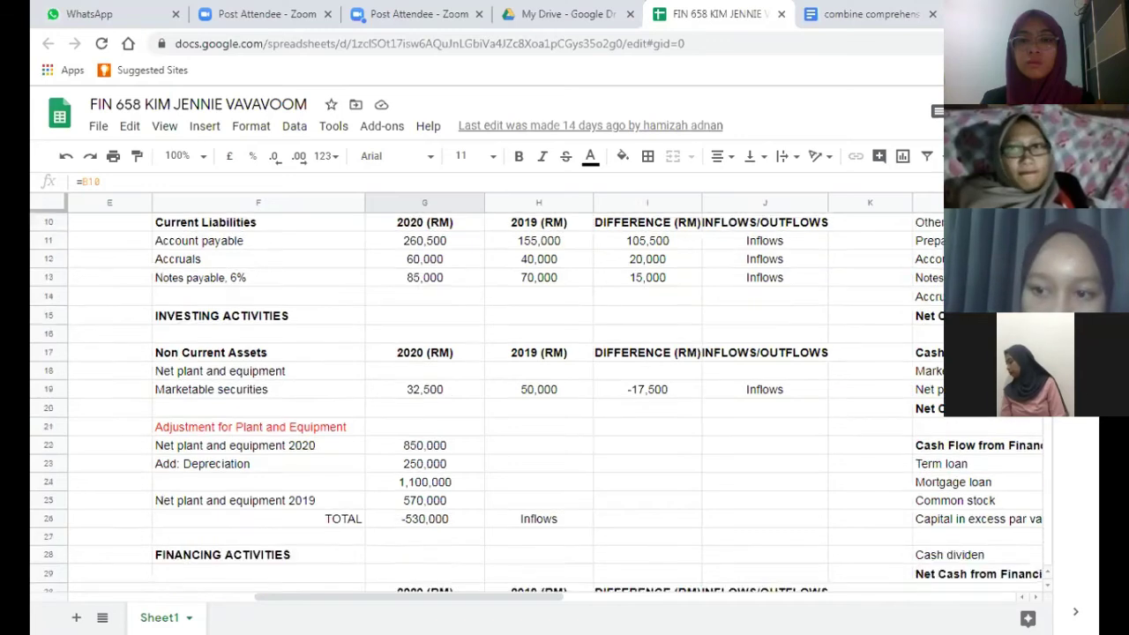
{"action": "scroll", "coordinate": [536, 397], "scroll_direction": "down", "scroll_amount": 1}
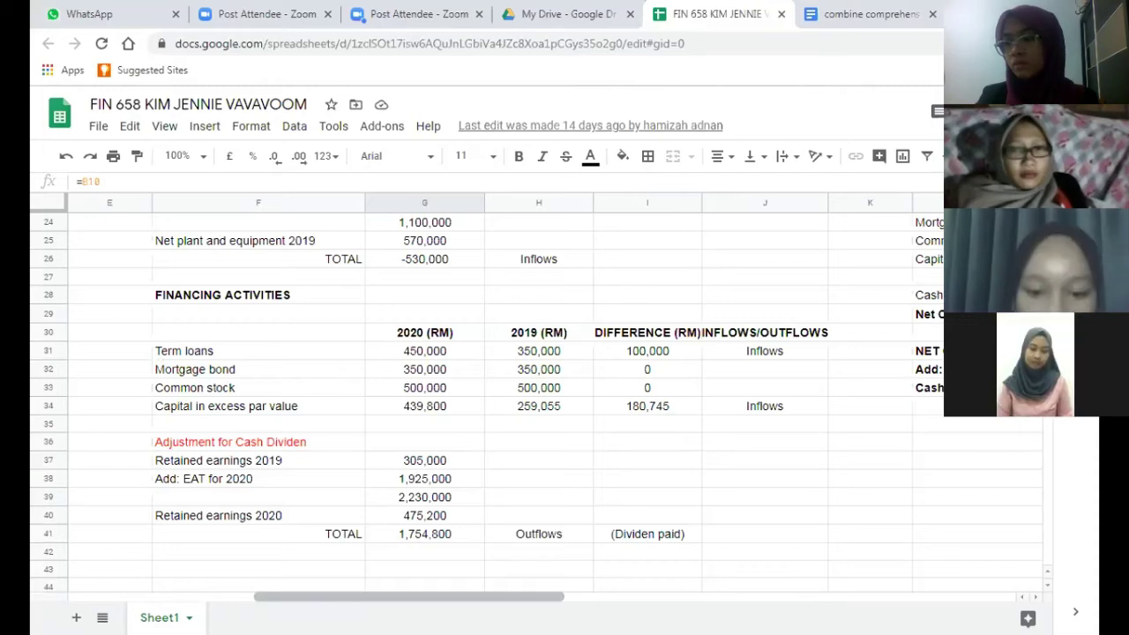
Step: Examine the 2020 Statement of Cash Flow from operating, investing and financing activities through to net cash and ending cash
{"action": "scroll", "coordinate": [529, 397], "scroll_direction": "right", "scroll_amount": 6}
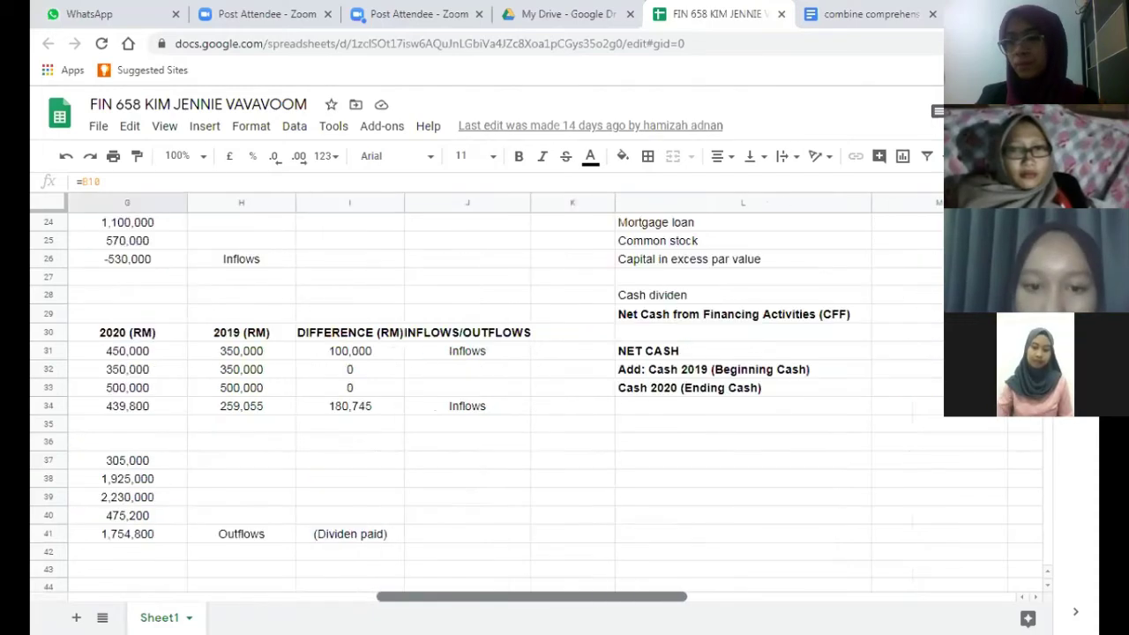
{"action": "scroll", "coordinate": [529, 397], "scroll_direction": "right", "scroll_amount": 3}
{"action": "scroll", "coordinate": [529, 397], "scroll_direction": "up", "scroll_amount": 8}
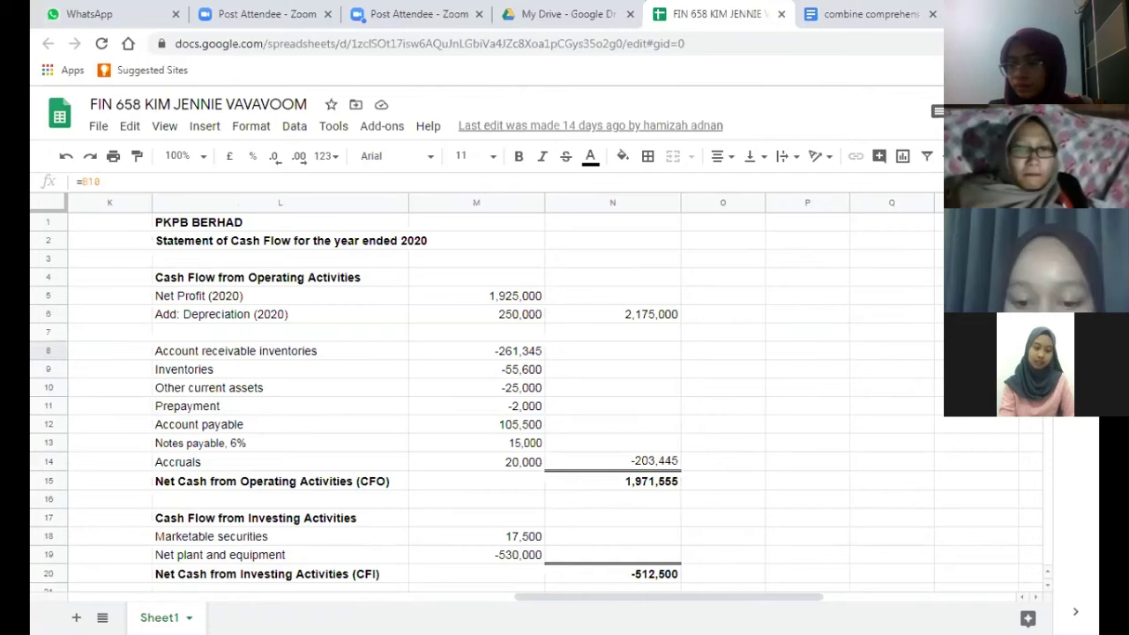
{"action": "scroll", "coordinate": [529, 397], "scroll_direction": "down", "scroll_amount": 4}
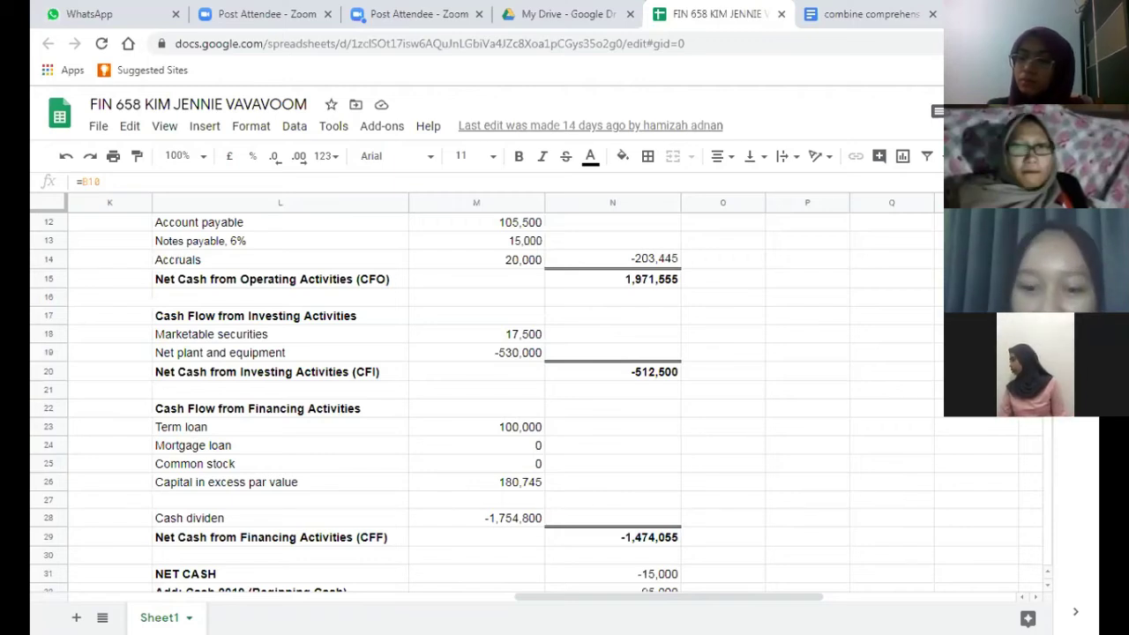
{"action": "scroll", "coordinate": [529, 396], "scroll_direction": "down", "scroll_amount": 1}
{"action": "scroll", "coordinate": [529, 397], "scroll_direction": "down", "scroll_amount": 1}
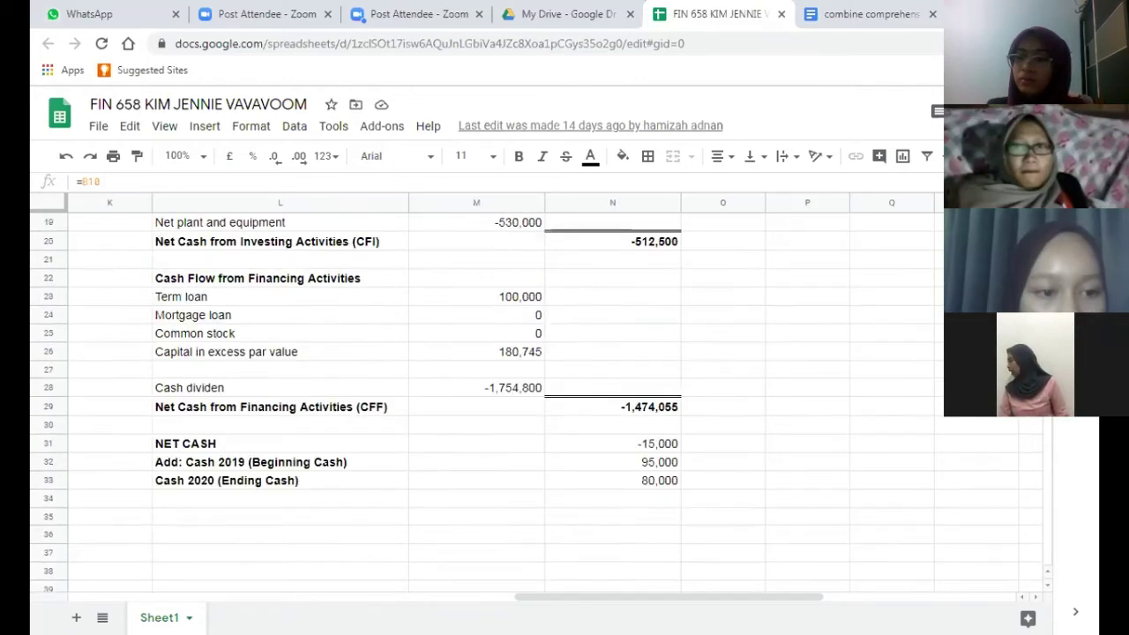
{"action": "scroll", "coordinate": [529, 397], "scroll_direction": "up", "scroll_amount": 1}
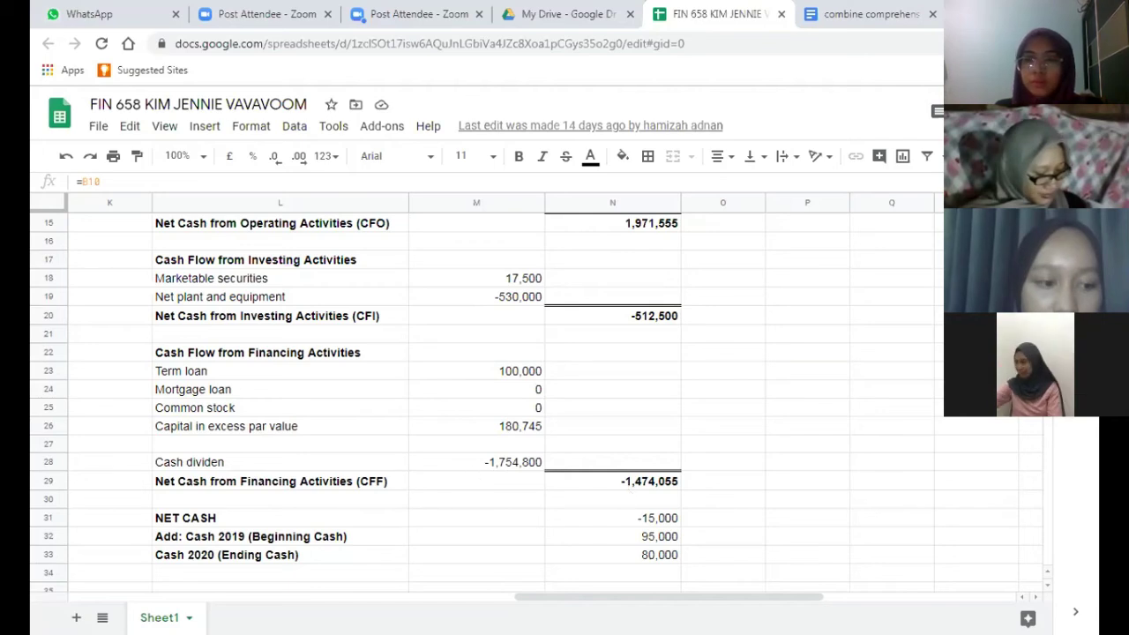
{"action": "scroll", "coordinate": [529, 397], "scroll_direction": "down", "scroll_amount": 5}
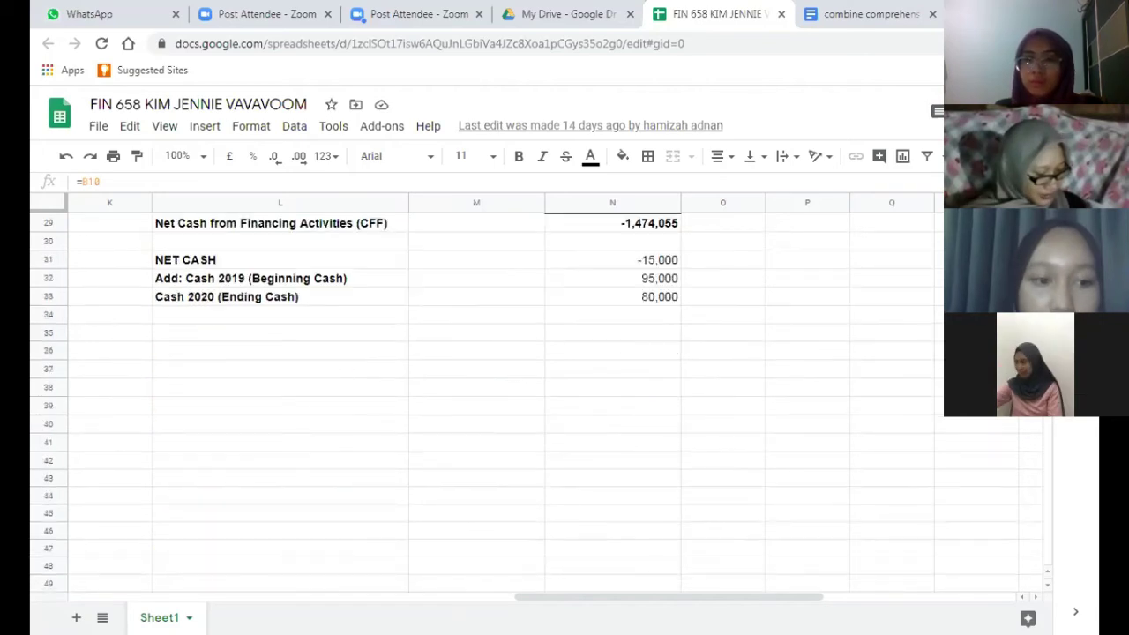
{"action": "scroll", "coordinate": [529, 397], "scroll_direction": "up", "scroll_amount": 5}
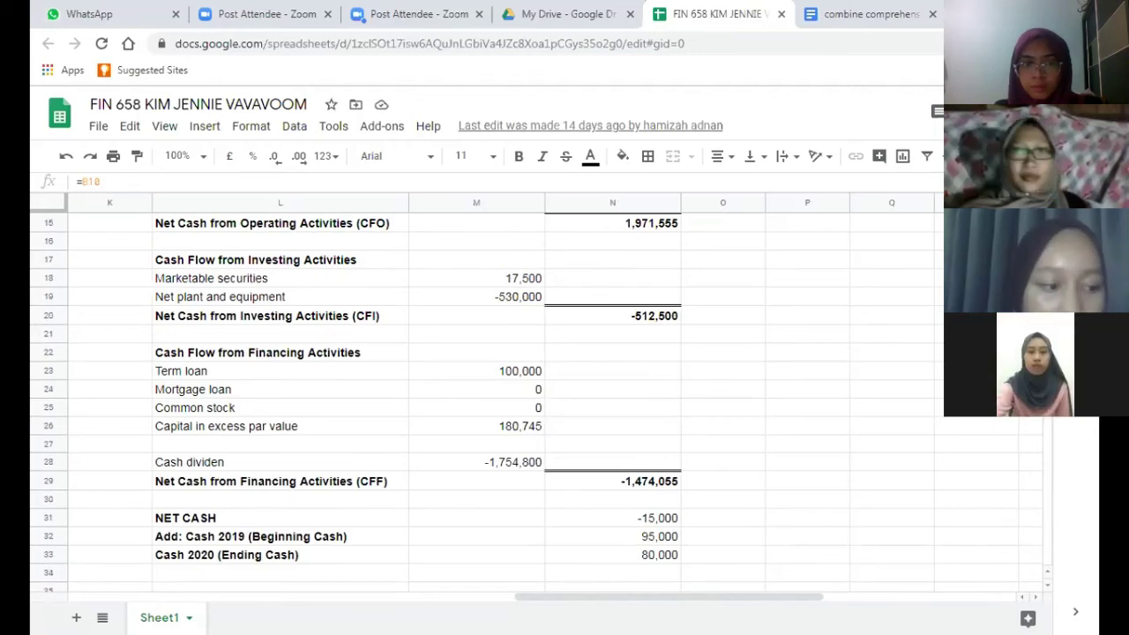